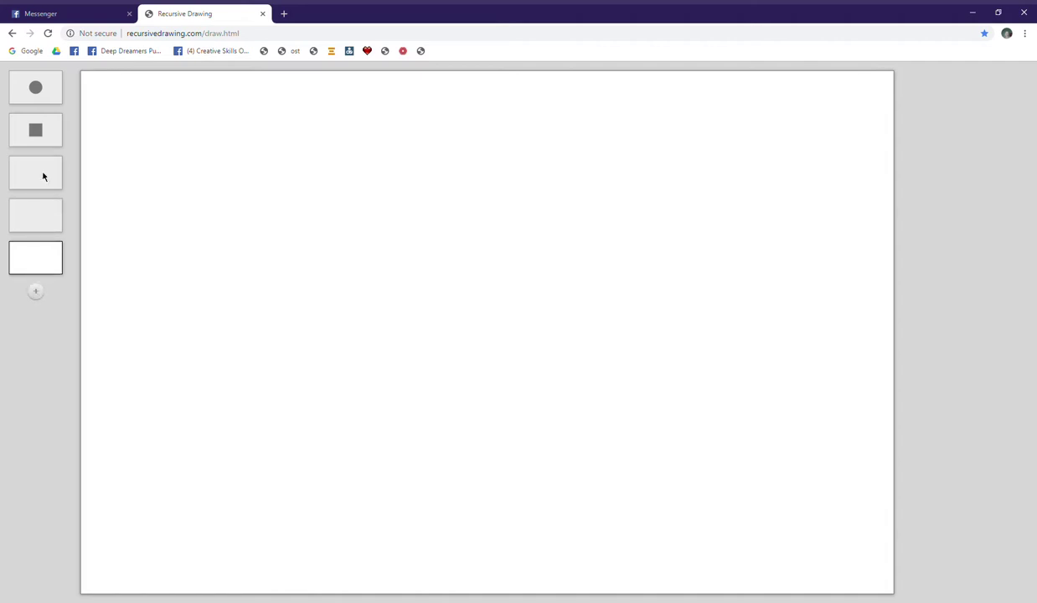
# Put a circle in the third drawing and squash it flat into a thin horizontal line
pyautogui.click(43, 176)
pyautogui.click(40, 213)
pyautogui.click(42, 257)
pyautogui.click(44, 176)
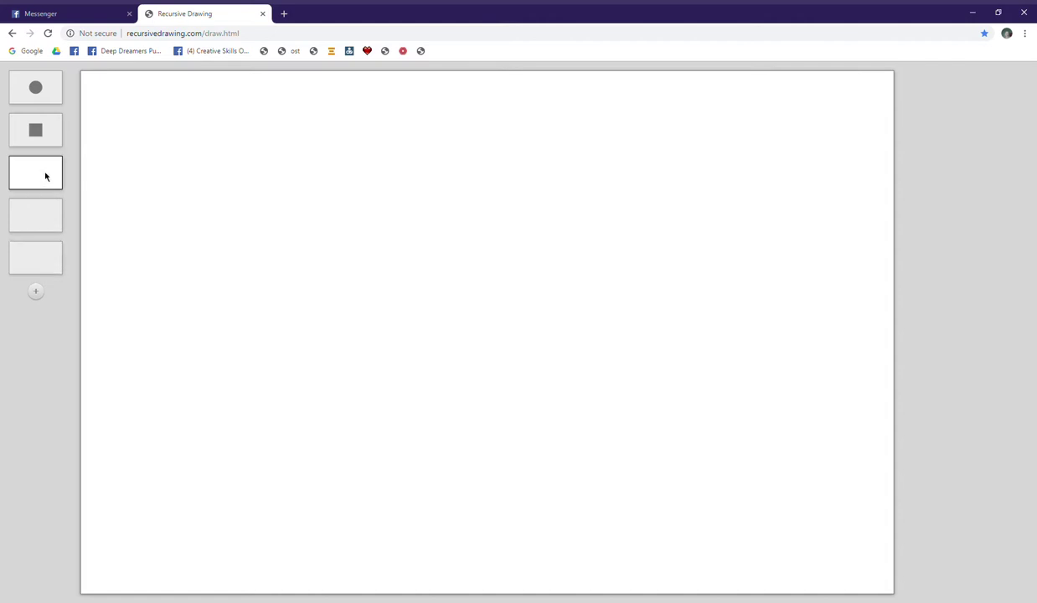
pyautogui.moveTo(36, 90); pyautogui.dragTo(398, 336)
pyautogui.moveTo(353, 276); pyautogui.dragTo(315, 347)
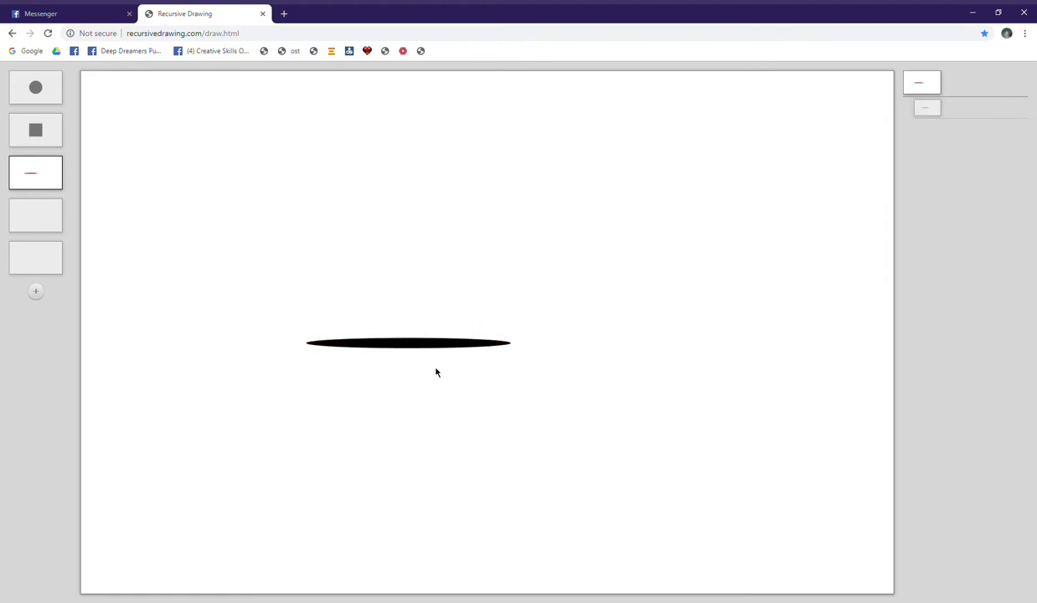
# Place three copies of the line in the fourth drawing and delete the accidental recursive self-copy
pyautogui.click(40, 211)
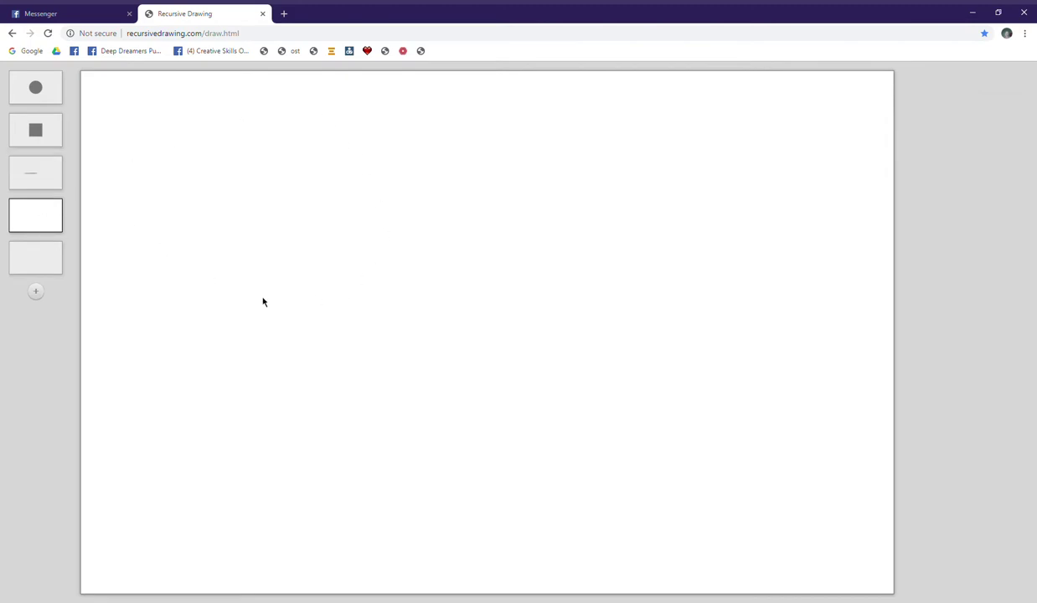
pyautogui.moveTo(35, 174); pyautogui.dragTo(437, 329)
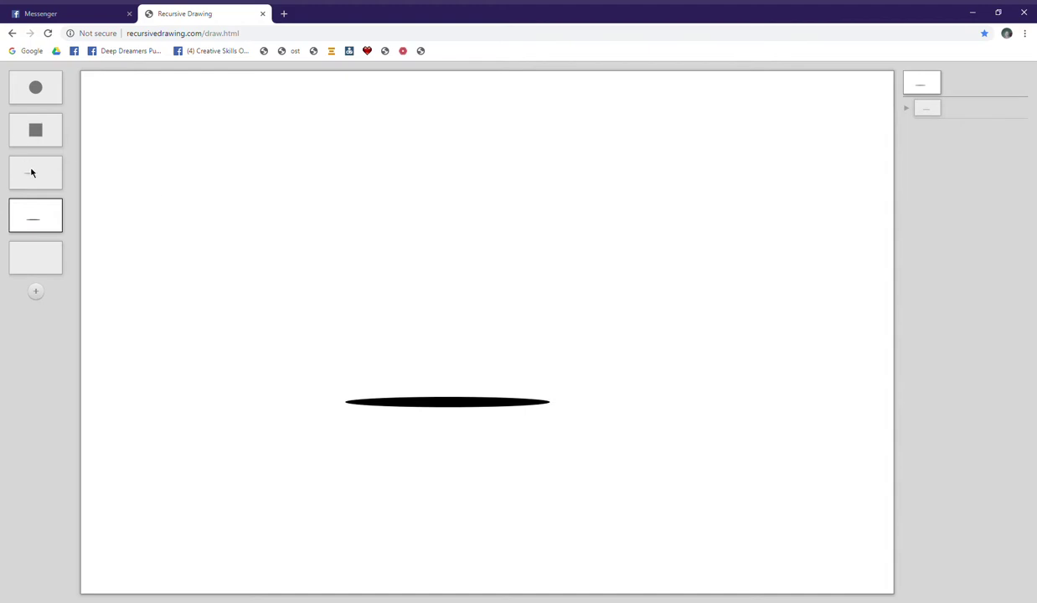
pyautogui.moveTo(31, 173); pyautogui.dragTo(517, 296)
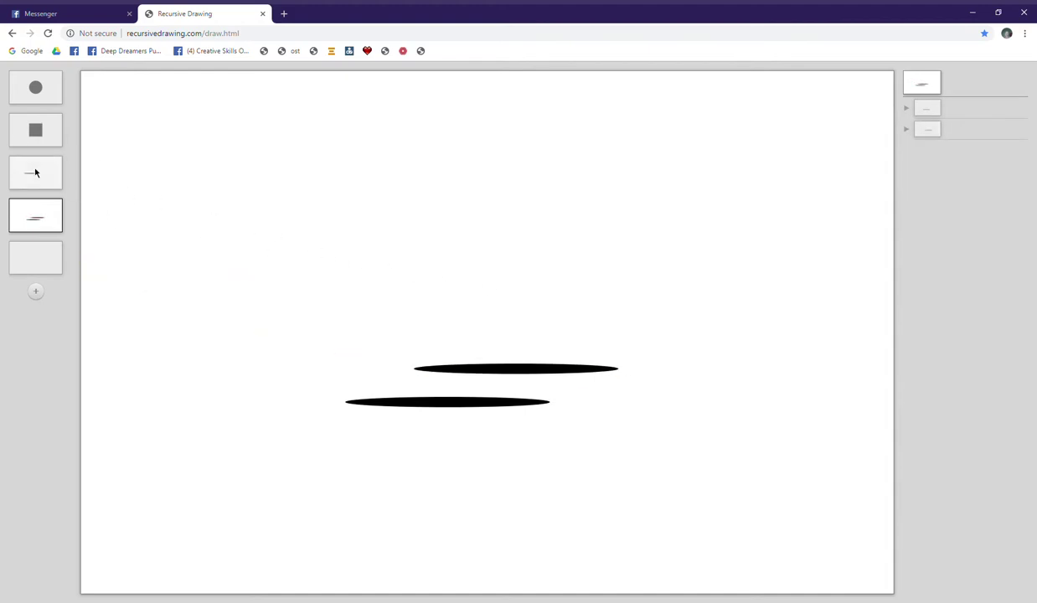
pyautogui.moveTo(36, 174); pyautogui.dragTo(566, 261)
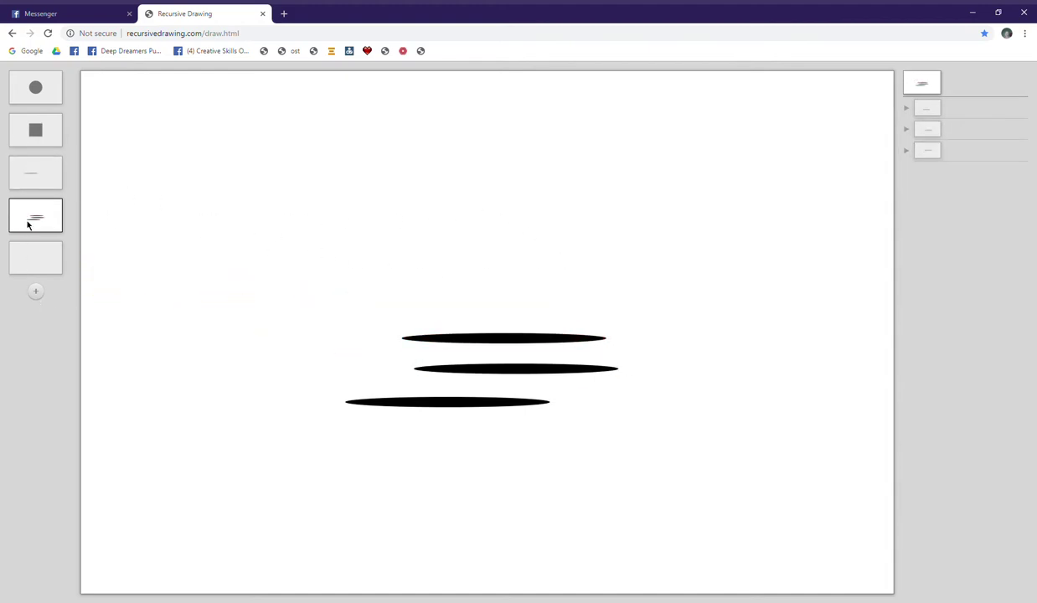
pyautogui.moveTo(25, 224)
pyautogui.mouseDown()
pyautogui.moveTo(368, 324)
pyautogui.moveTo(318, 440)
pyautogui.moveTo(275, 415)
pyautogui.moveTo(315, 377)
pyautogui.mouseUp()
pyautogui.rightClick(375, 320)
pyautogui.click(405, 324)
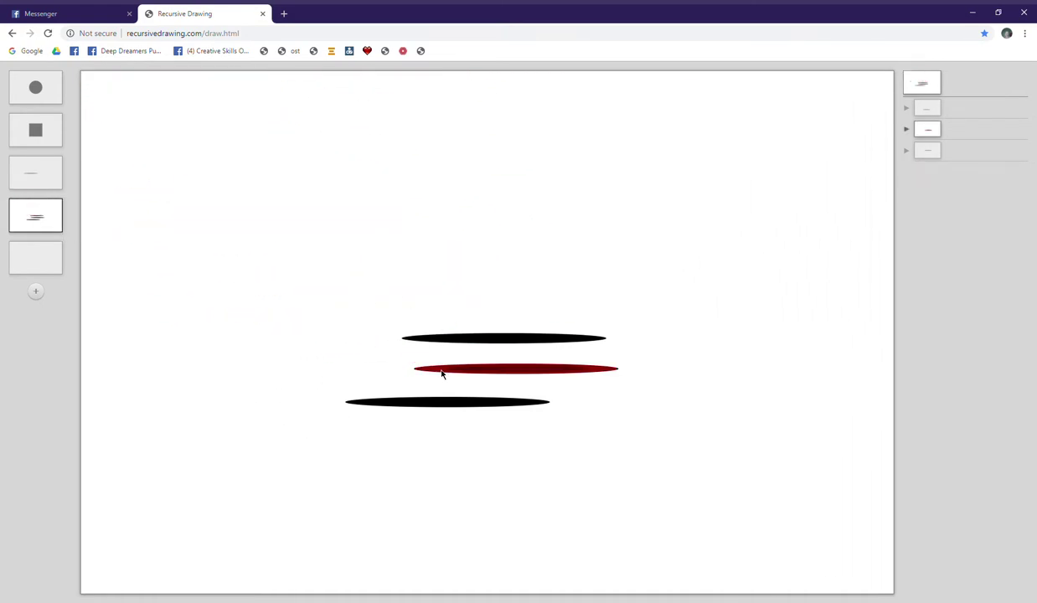
# Rotate and move the three lines into a rough triangle with a base and two diagonal sides
pyautogui.moveTo(498, 372); pyautogui.dragTo(345, 293)
pyautogui.moveTo(452, 299); pyautogui.dragTo(408, 230)
pyautogui.moveTo(372, 285); pyautogui.dragTo(402, 327)
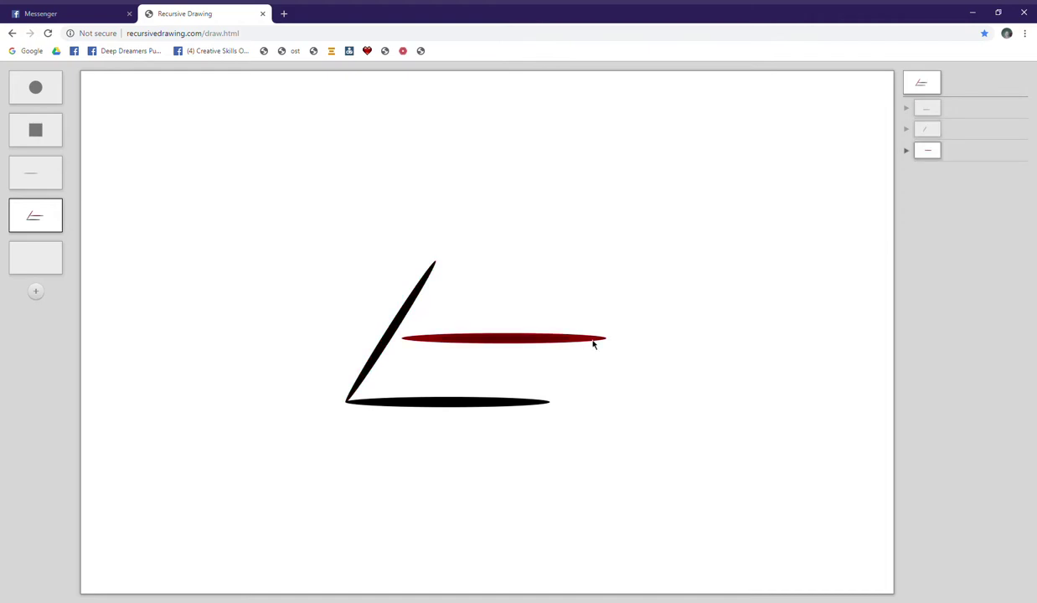
pyautogui.moveTo(595, 343); pyautogui.dragTo(548, 402)
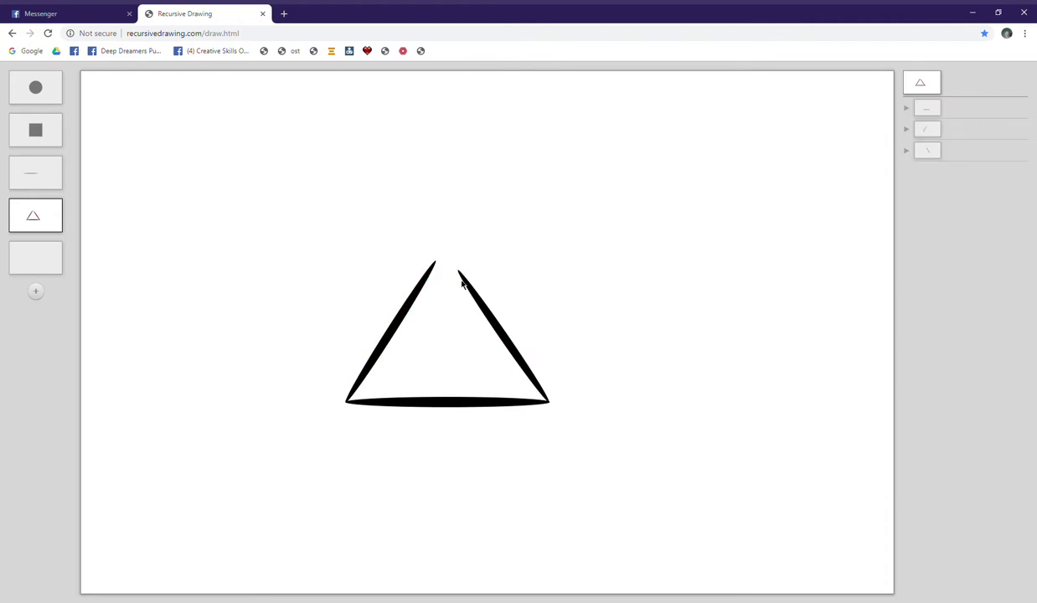
pyautogui.moveTo(458, 271); pyautogui.dragTo(408, 291)
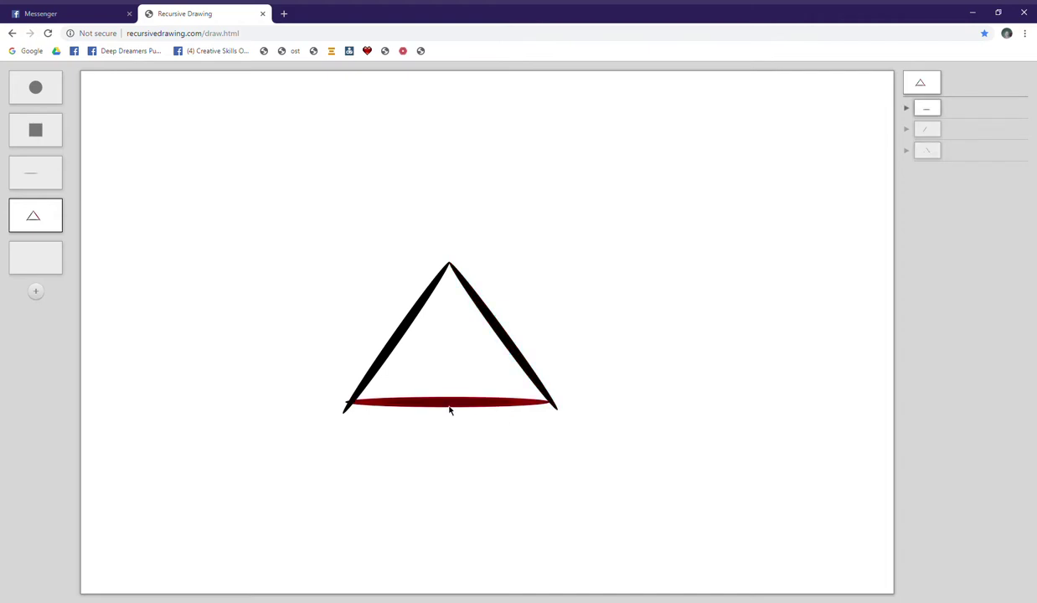
# Lower the base line and nudge the right side so all three triangle corners join
pyautogui.moveTo(449, 407); pyautogui.dragTo(451, 417)
pyautogui.moveTo(516, 359); pyautogui.dragTo(518, 361)
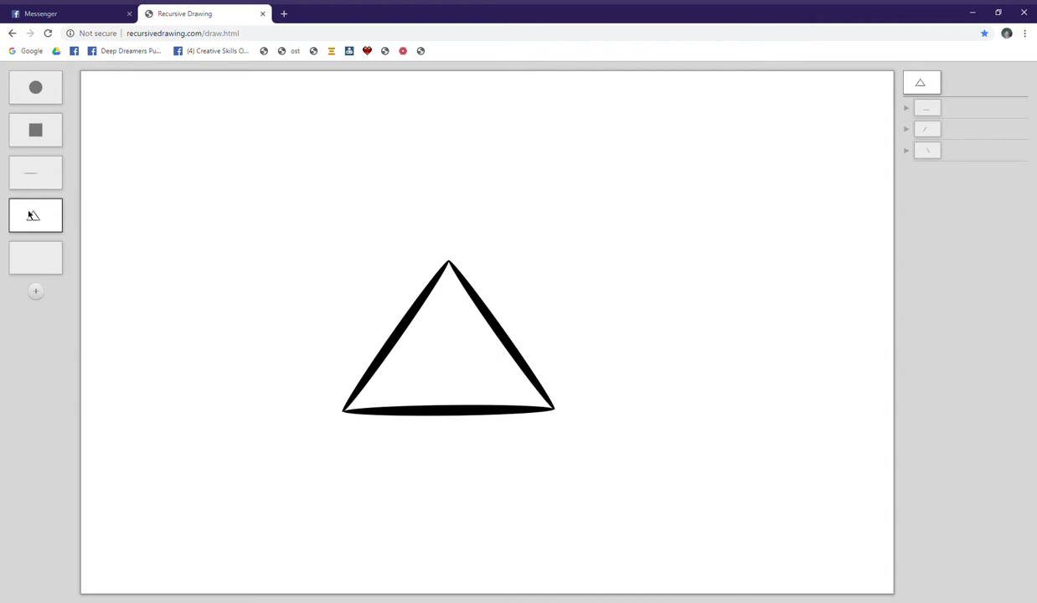
# Place the triangle in the fifth drawing and shrink a circle into a dot at its centre
pyautogui.click(35, 256)
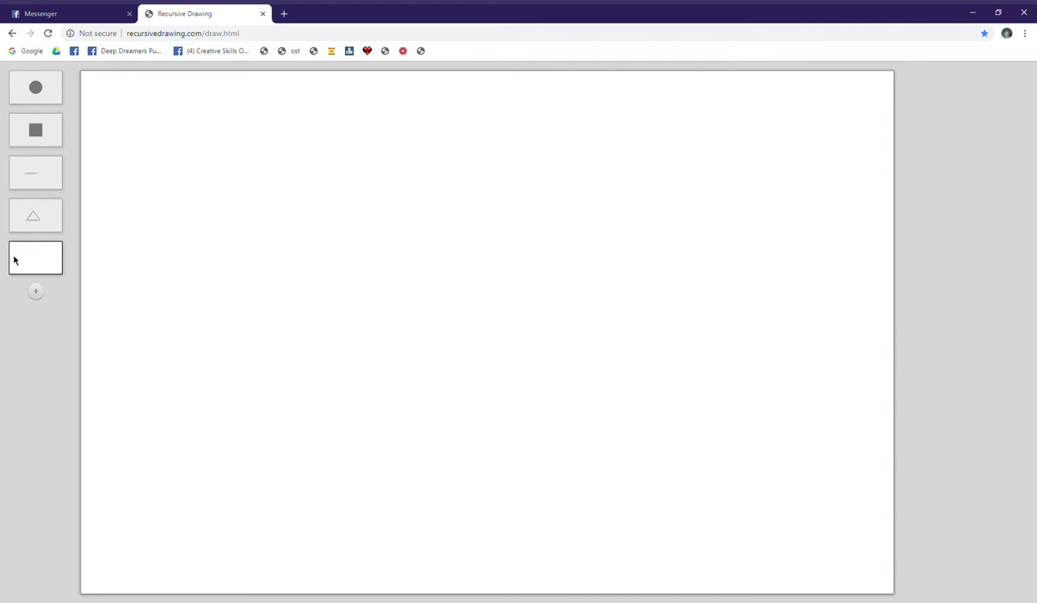
pyautogui.click(43, 217)
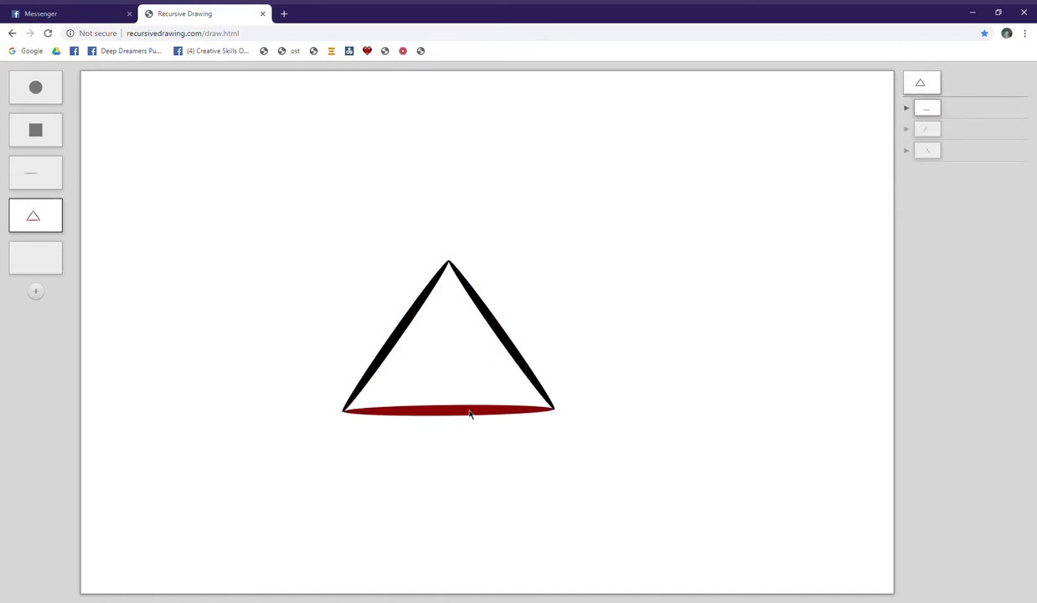
pyautogui.click(42, 267)
pyautogui.moveTo(36, 221); pyautogui.dragTo(375, 396)
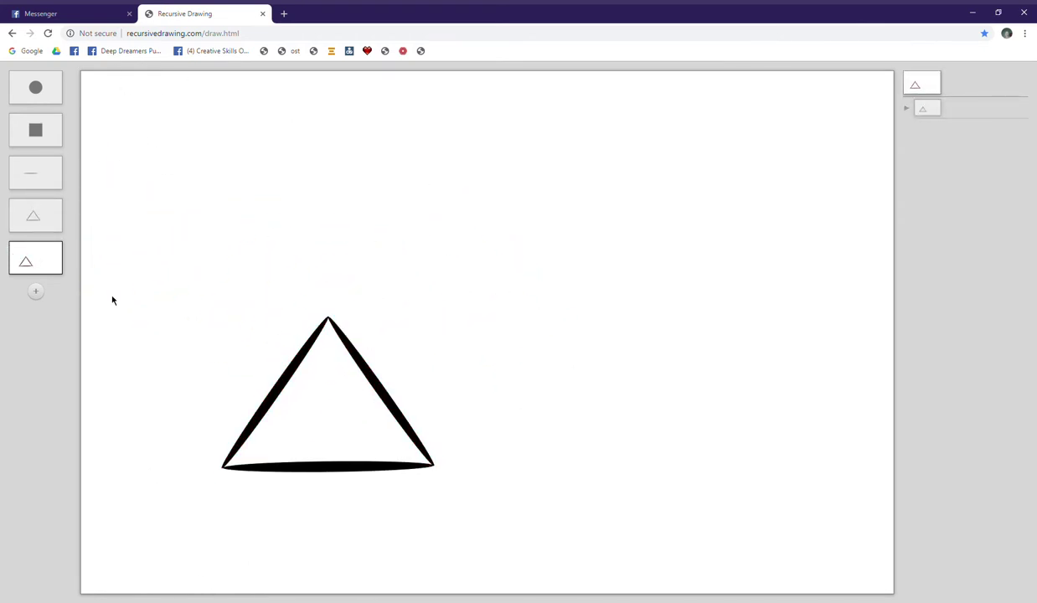
pyautogui.moveTo(39, 92); pyautogui.dragTo(378, 435)
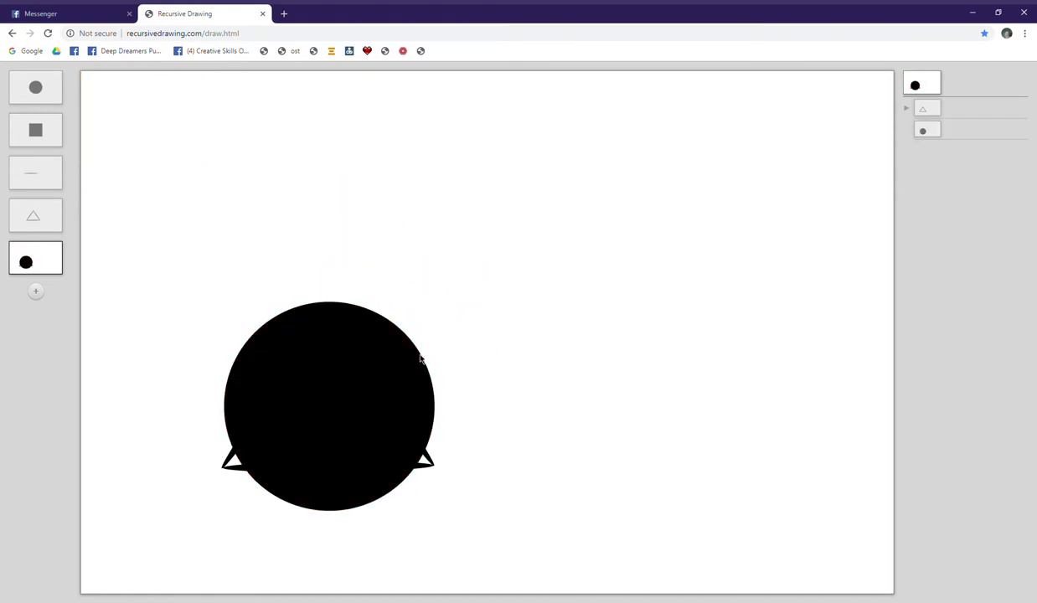
pyautogui.moveTo(387, 376); pyautogui.dragTo(329, 416)
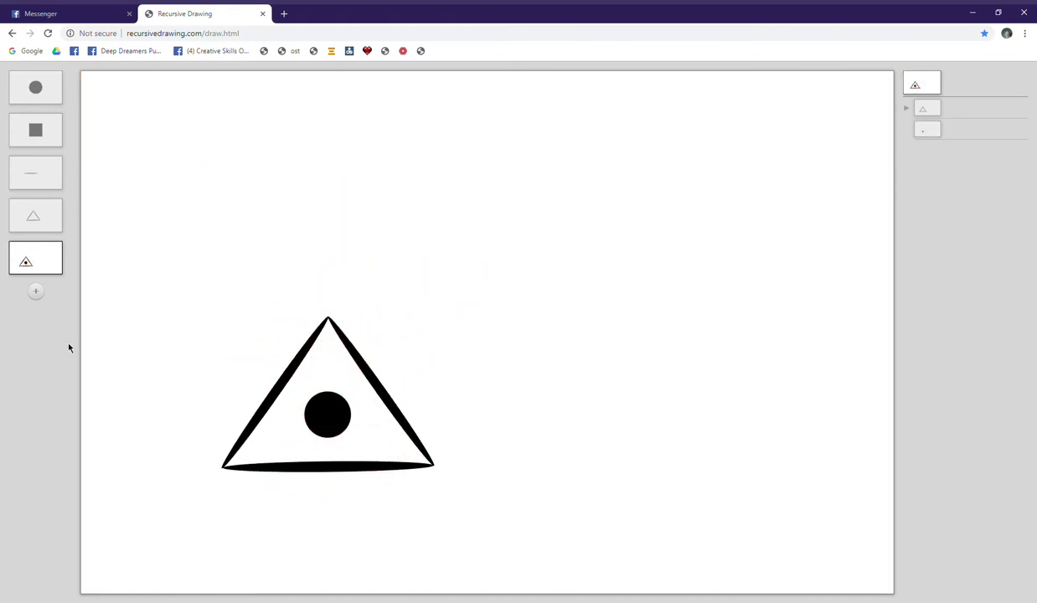
# In a new drawing, nest the dotted triangle inside itself and bend the recursive chain
pyautogui.click(35, 291)
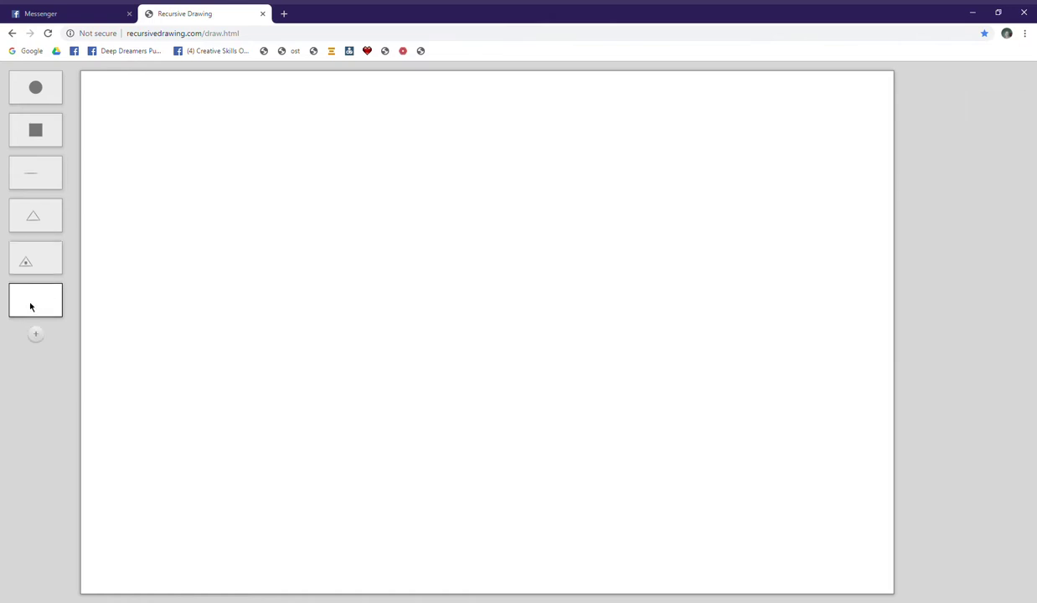
pyautogui.moveTo(28, 261); pyautogui.dragTo(429, 398)
pyautogui.moveTo(23, 295); pyautogui.dragTo(459, 362)
pyautogui.moveTo(525, 279); pyautogui.dragTo(526, 288)
pyautogui.moveTo(461, 317); pyautogui.dragTo(488, 296)
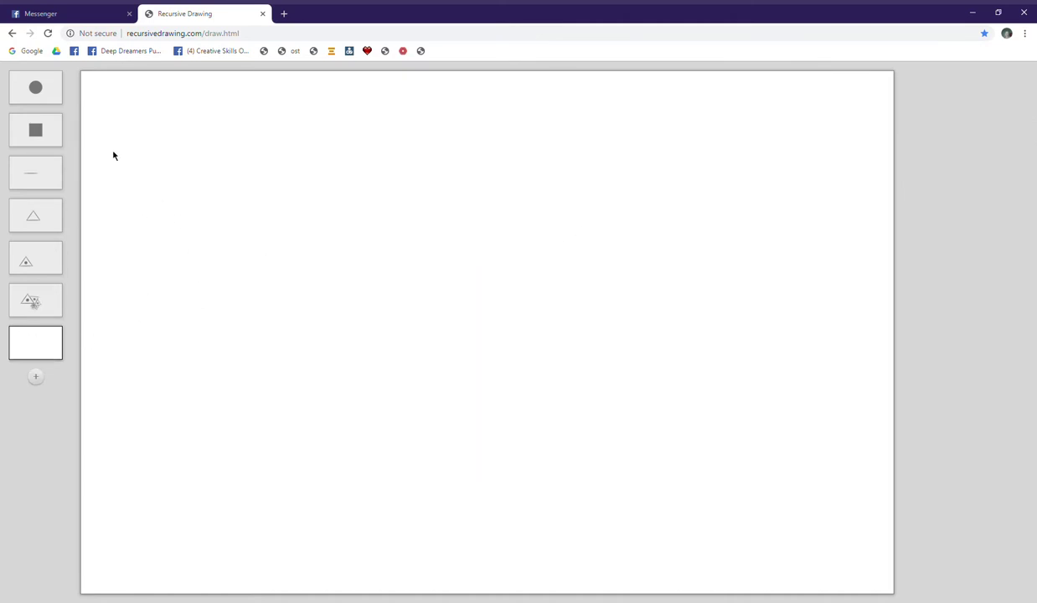
# Form a heart in the seventh drawing from a square and two circle lobes
pyautogui.moveTo(30, 130); pyautogui.dragTo(377, 348)
pyautogui.moveTo(30, 91); pyautogui.dragTo(495, 293)
pyautogui.moveTo(51, 89); pyautogui.dragTo(513, 331)
pyautogui.moveTo(593, 281); pyautogui.dragTo(603, 277)
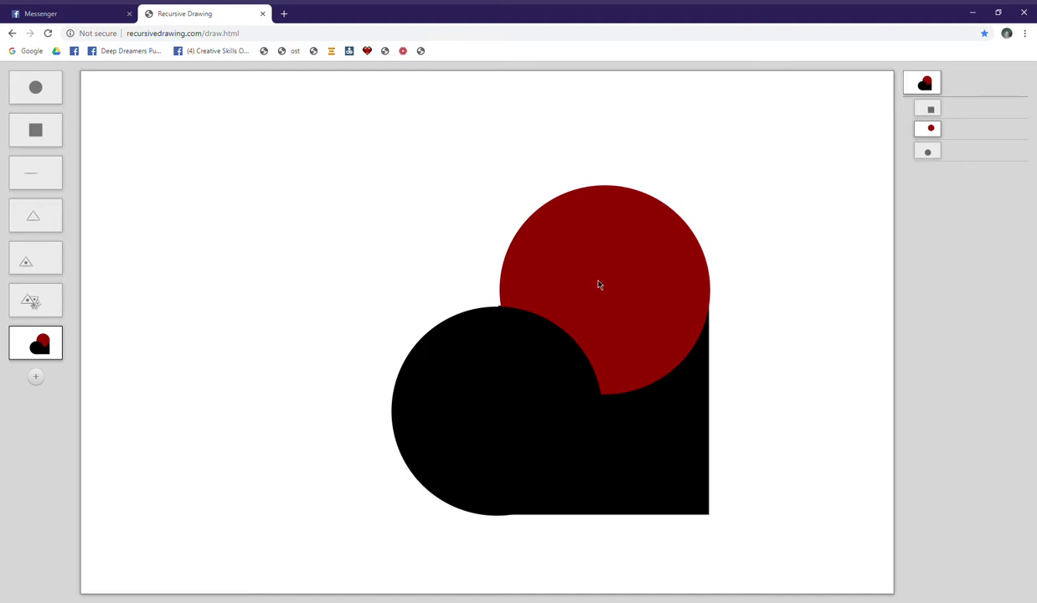
# Place the heart in a new eighth drawing, rotated and scaled upright
pyautogui.click(35, 375)
pyautogui.moveTo(37, 353); pyautogui.dragTo(477, 368)
pyautogui.moveTo(561, 453); pyautogui.dragTo(474, 491)
pyautogui.click(35, 343)
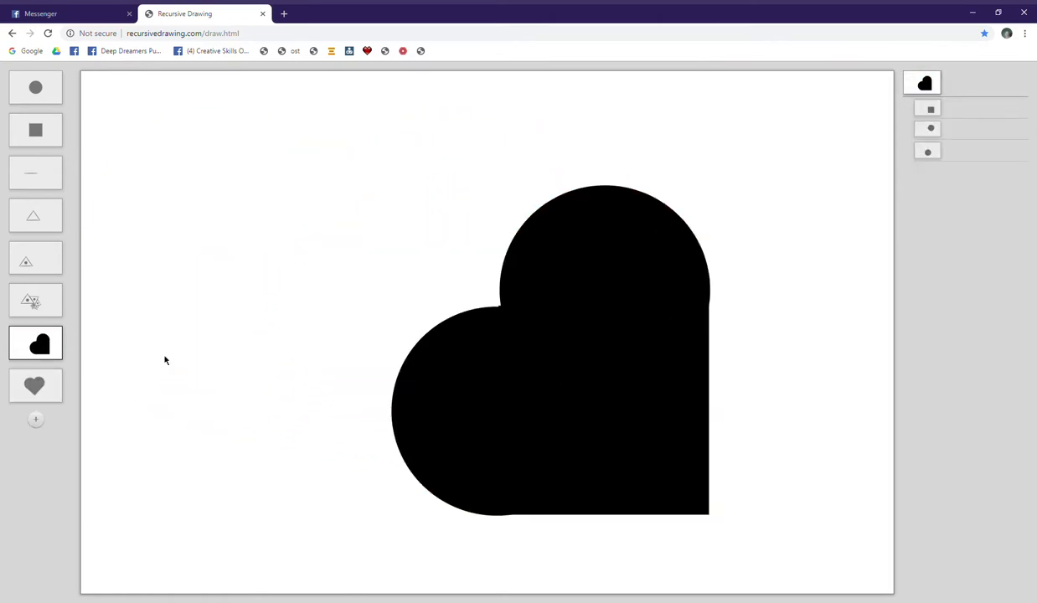
pyautogui.click(58, 377)
pyautogui.click(47, 342)
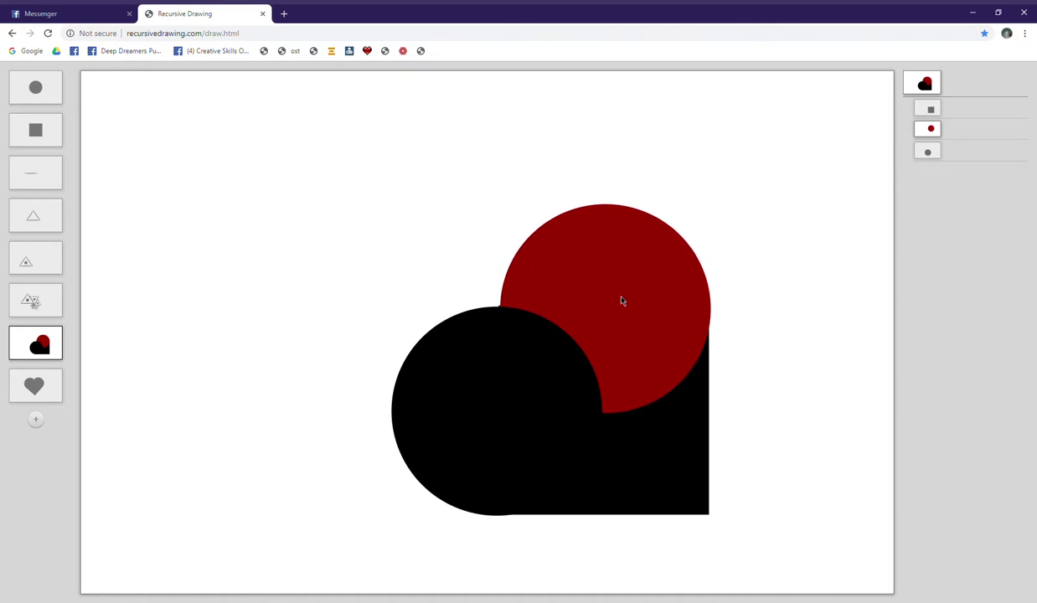
pyautogui.click(57, 383)
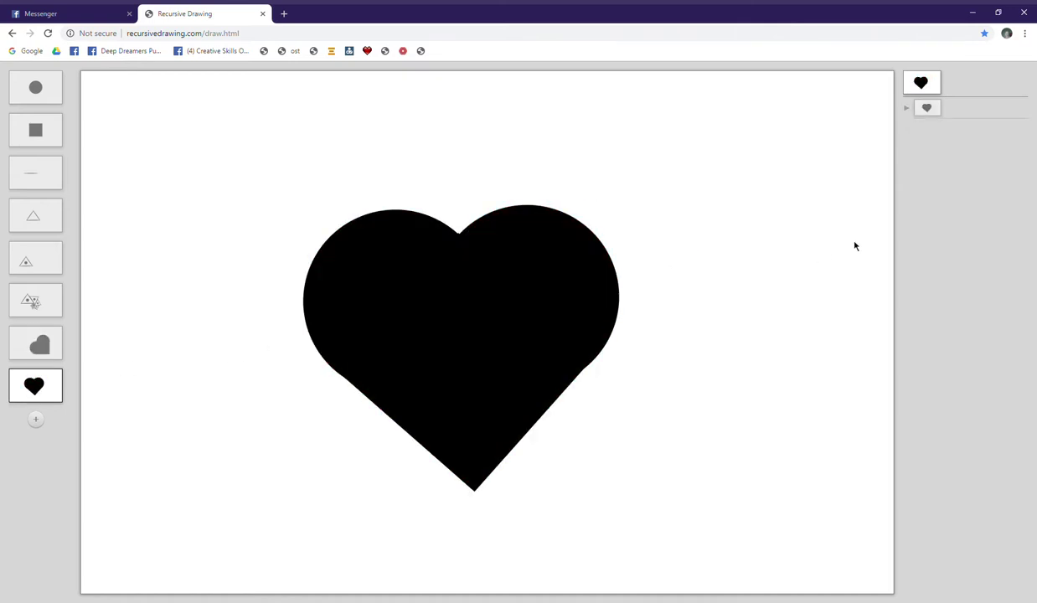
# In a new drawing, shrink a heart into the lower left and nest the drawing inside itself
pyautogui.click(34, 418)
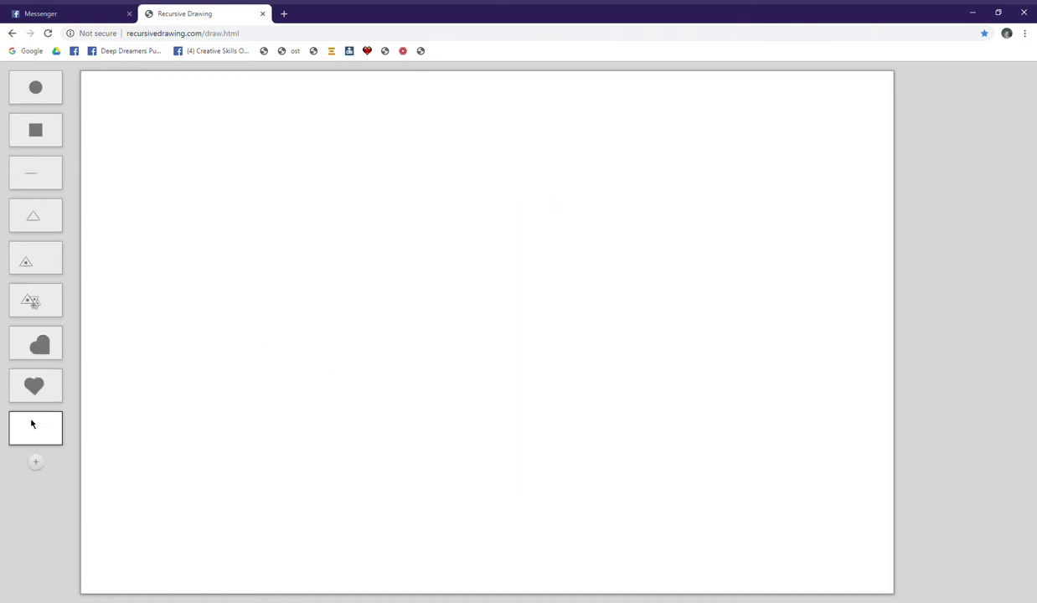
pyautogui.moveTo(38, 388); pyautogui.dragTo(489, 283)
pyautogui.moveTo(455, 454); pyautogui.dragTo(340, 504)
pyautogui.moveTo(336, 456); pyautogui.dragTo(305, 491)
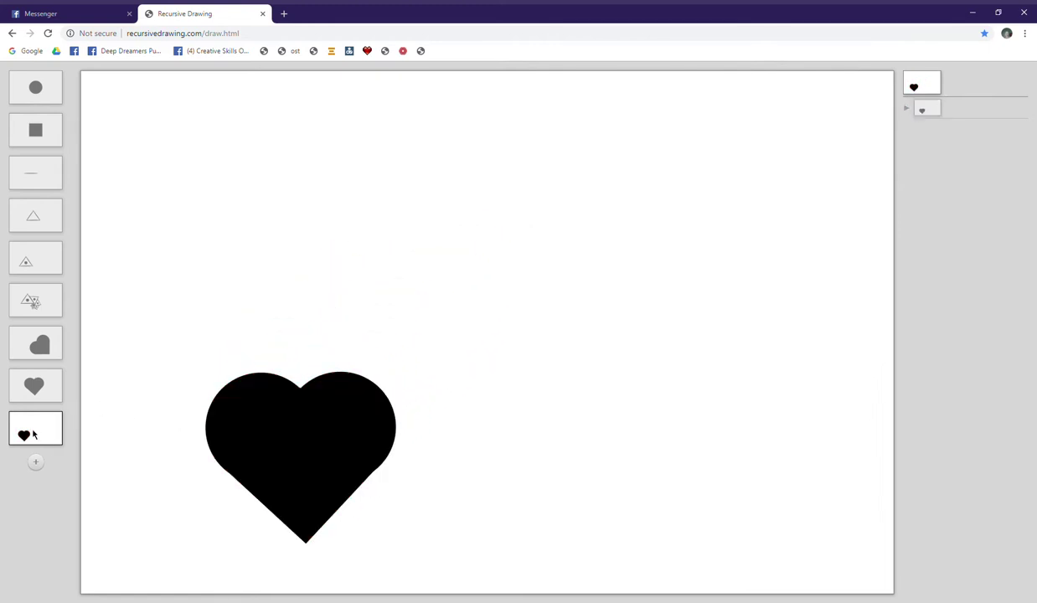
pyautogui.moveTo(32, 436)
pyautogui.mouseDown()
pyautogui.moveTo(273, 385)
pyautogui.moveTo(413, 310)
pyautogui.moveTo(422, 318)
pyautogui.moveTo(412, 344)
pyautogui.moveTo(410, 328)
pyautogui.moveTo(418, 336)
pyautogui.mouseUp()
# Rotate and enlarge the recursive heart copy until the spiral balloons across the canvas
pyautogui.scroll(-3, 419, 337)
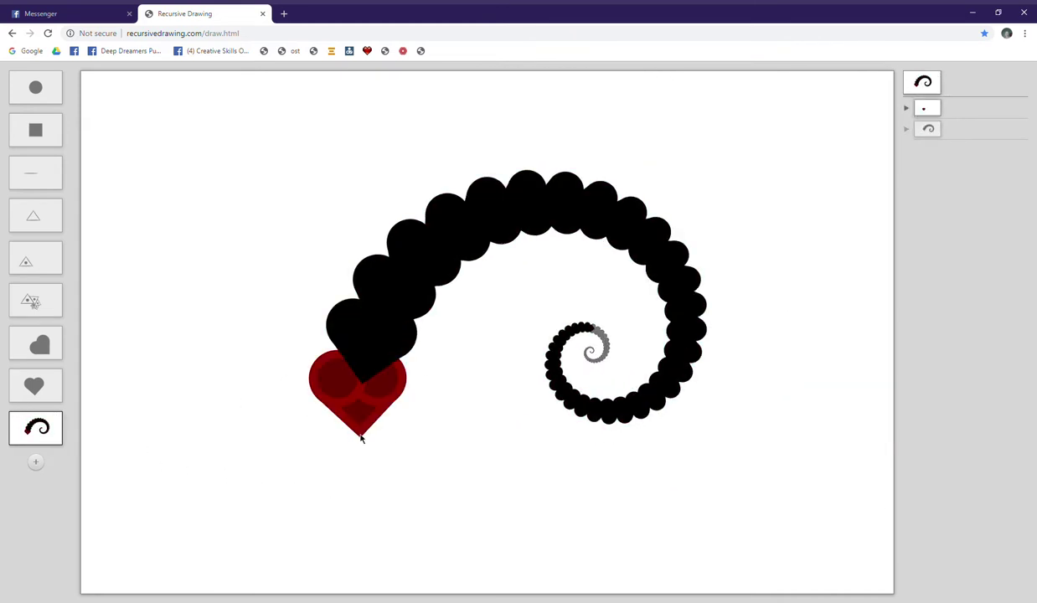
pyautogui.moveTo(361, 434); pyautogui.dragTo(357, 425)
pyautogui.moveTo(358, 343); pyautogui.dragTo(359, 342)
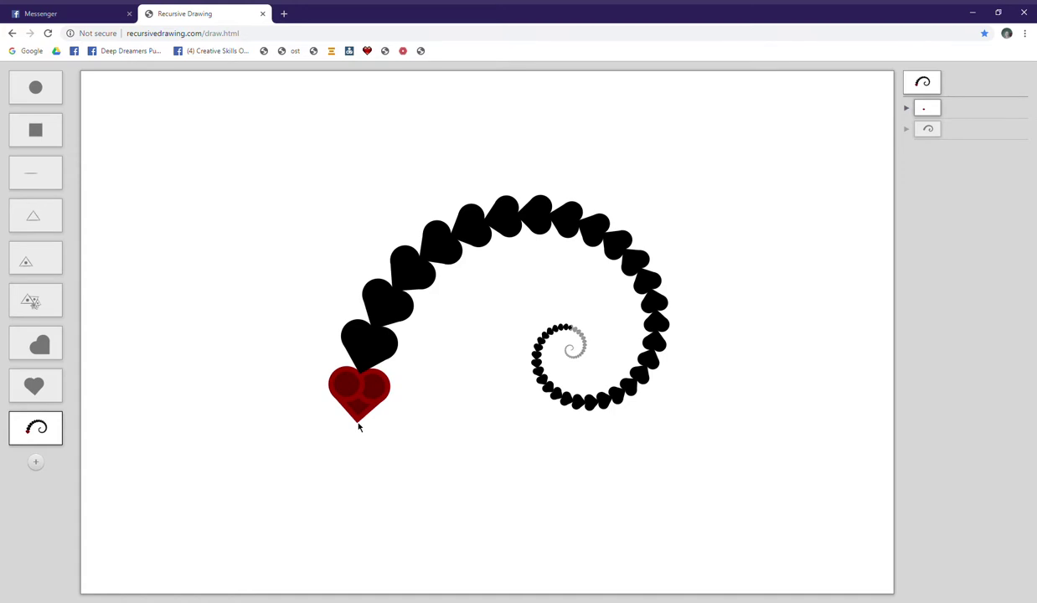
pyautogui.moveTo(359, 426); pyautogui.dragTo(362, 420)
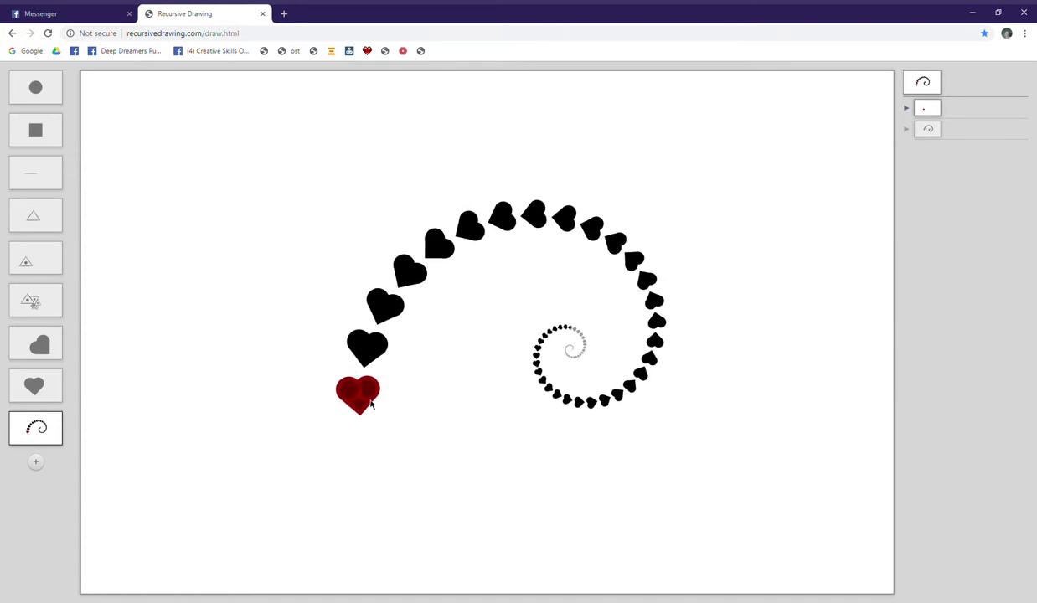
pyautogui.moveTo(372, 405)
pyautogui.mouseDown()
pyautogui.moveTo(360, 425)
pyautogui.moveTo(369, 411)
pyautogui.moveTo(356, 416)
pyautogui.mouseUp()
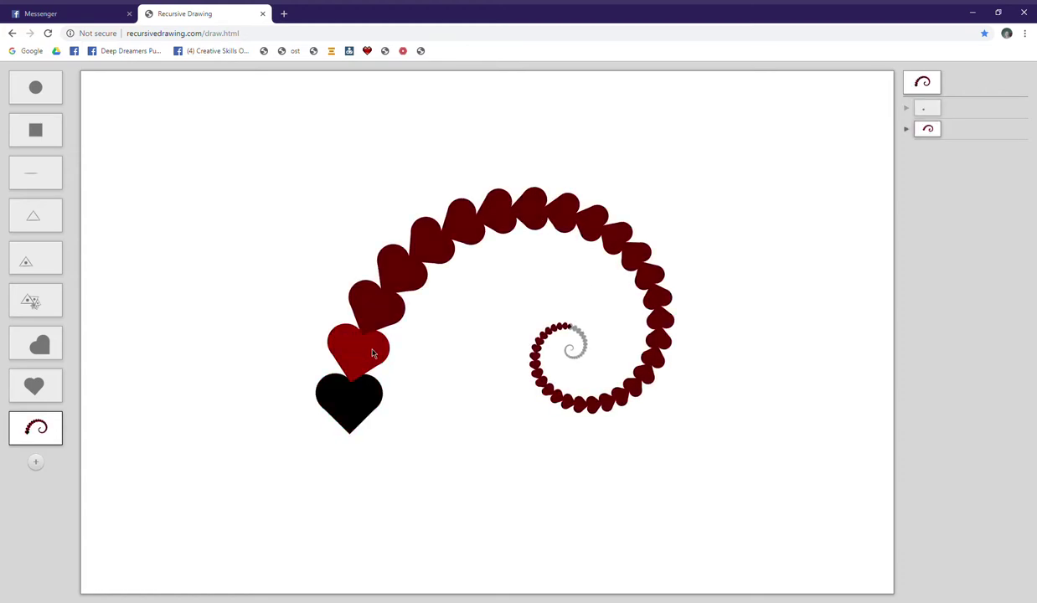
pyautogui.moveTo(374, 354)
pyautogui.mouseDown()
pyautogui.moveTo(433, 358)
pyautogui.moveTo(368, 351)
pyautogui.mouseUp()
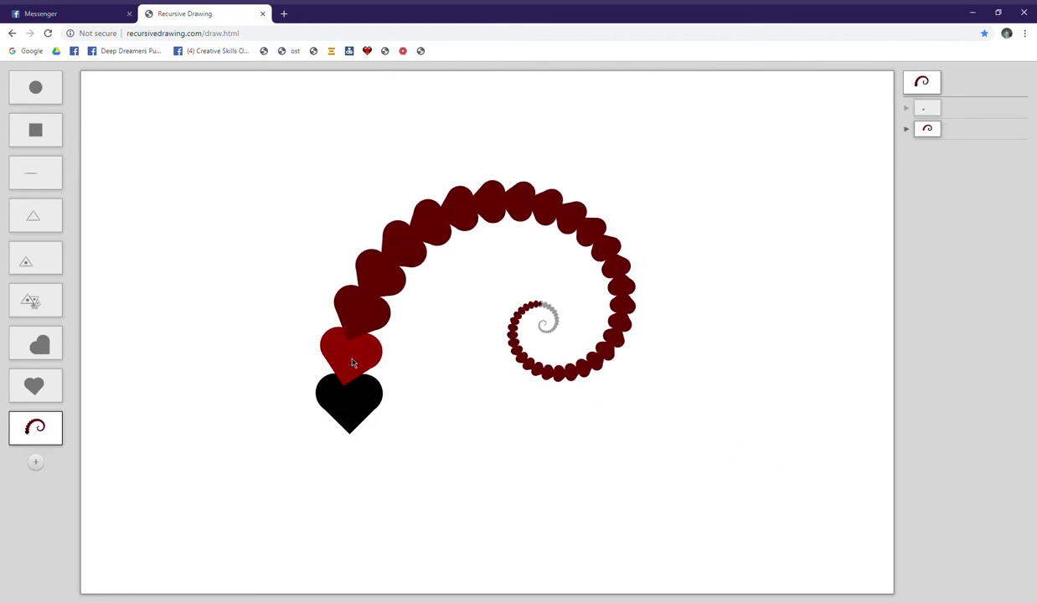
pyautogui.moveTo(350, 362)
pyautogui.mouseDown()
pyautogui.moveTo(419, 342)
pyautogui.moveTo(396, 389)
pyautogui.moveTo(361, 407)
pyautogui.moveTo(362, 307)
pyautogui.moveTo(373, 391)
pyautogui.moveTo(394, 306)
pyautogui.moveTo(399, 377)
pyautogui.moveTo(398, 323)
pyautogui.moveTo(377, 411)
pyautogui.moveTo(409, 347)
pyautogui.moveTo(399, 363)
pyautogui.moveTo(377, 353)
pyautogui.moveTo(363, 319)
pyautogui.moveTo(361, 338)
pyautogui.moveTo(340, 327)
pyautogui.moveTo(363, 337)
pyautogui.moveTo(350, 340)
pyautogui.moveTo(350, 366)
pyautogui.moveTo(387, 351)
pyautogui.moveTo(368, 357)
pyautogui.mouseUp()
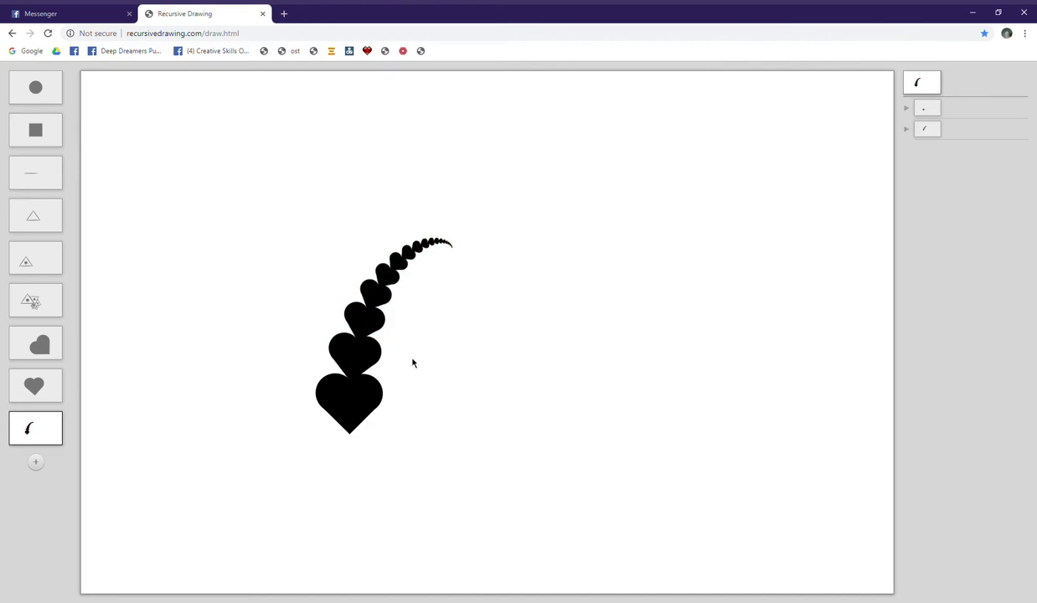
# Nudge the recursive heart copy slightly left into a compact chain curling up-right
pyautogui.moveTo(367, 360); pyautogui.dragTo(365, 360)
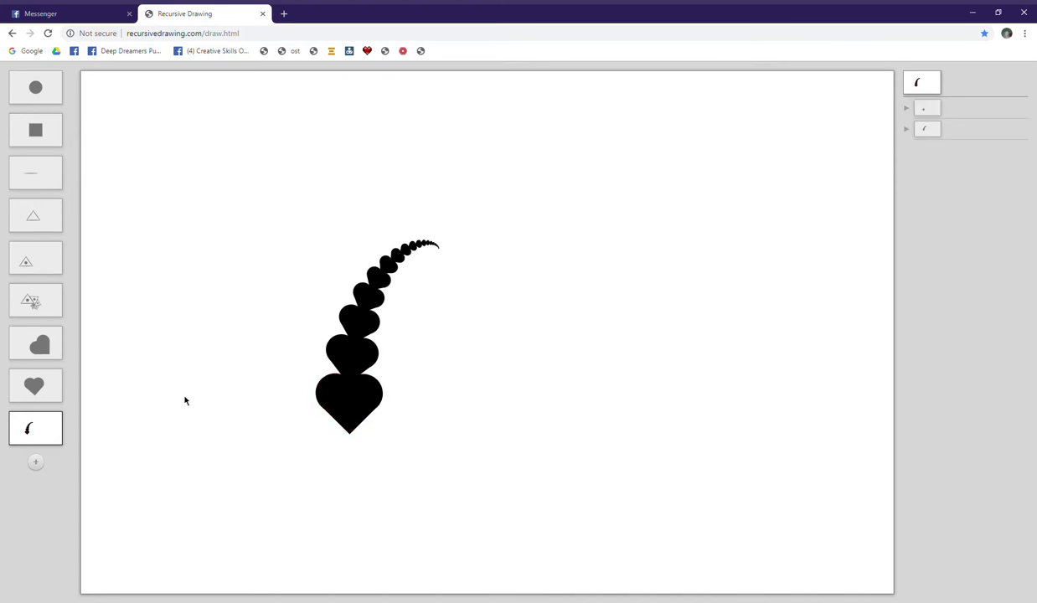
# In a new drawing, place a heart and nest the drawing in itself, arcing up-left
pyautogui.click(35, 463)
pyautogui.moveTo(33, 385); pyautogui.dragTo(296, 446)
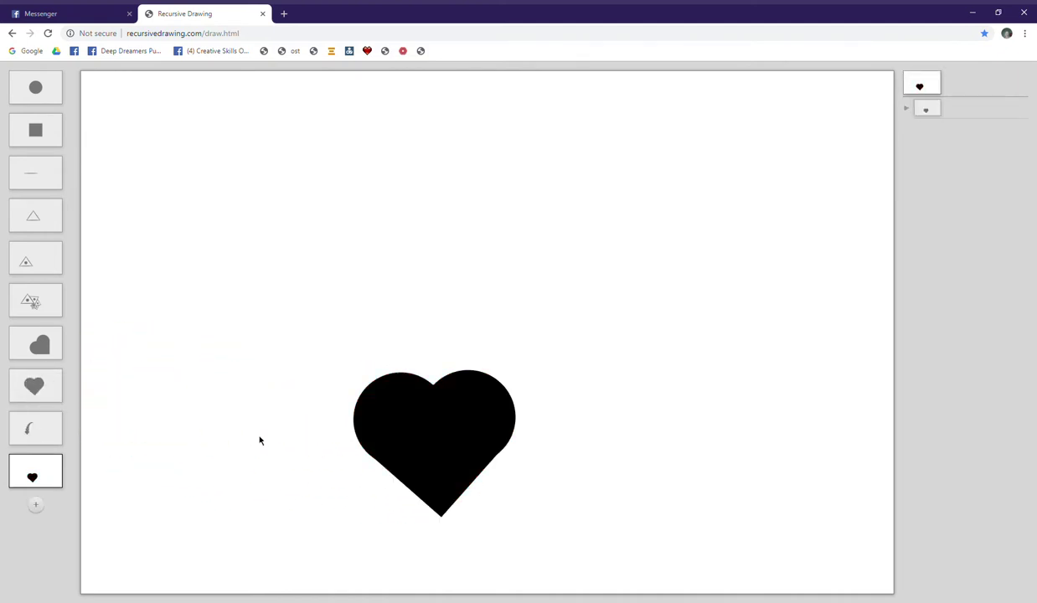
pyautogui.moveTo(46, 476)
pyautogui.mouseDown()
pyautogui.moveTo(449, 320)
pyautogui.moveTo(437, 424)
pyautogui.moveTo(445, 417)
pyautogui.moveTo(424, 347)
pyautogui.moveTo(433, 419)
pyautogui.moveTo(530, 472)
pyautogui.moveTo(497, 390)
pyautogui.moveTo(515, 408)
pyautogui.mouseUp()
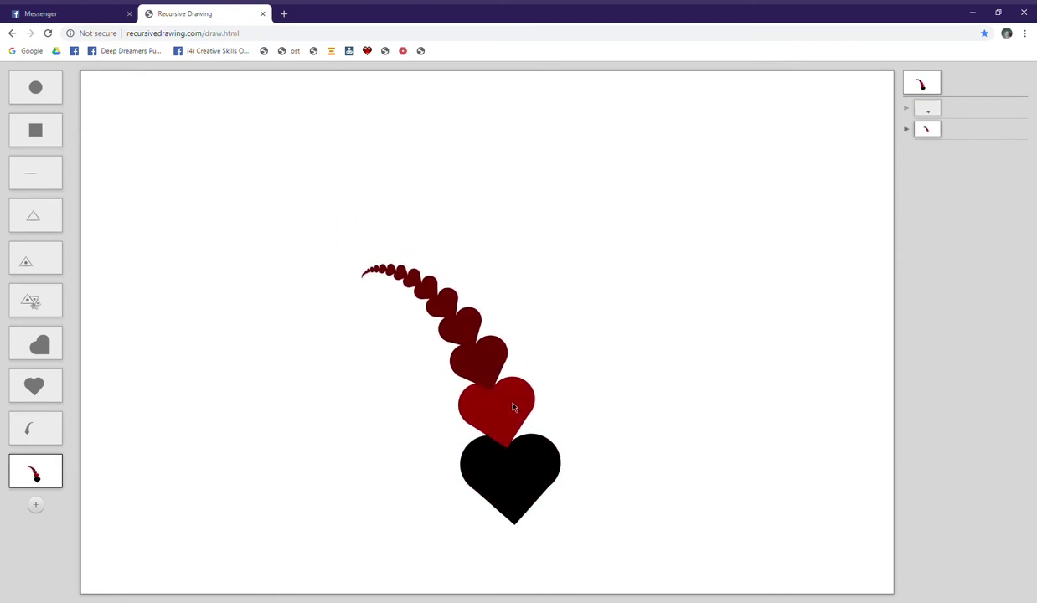
# Compare the first heart curl with the new heart chain, panning the chain into view
pyautogui.click(35, 429)
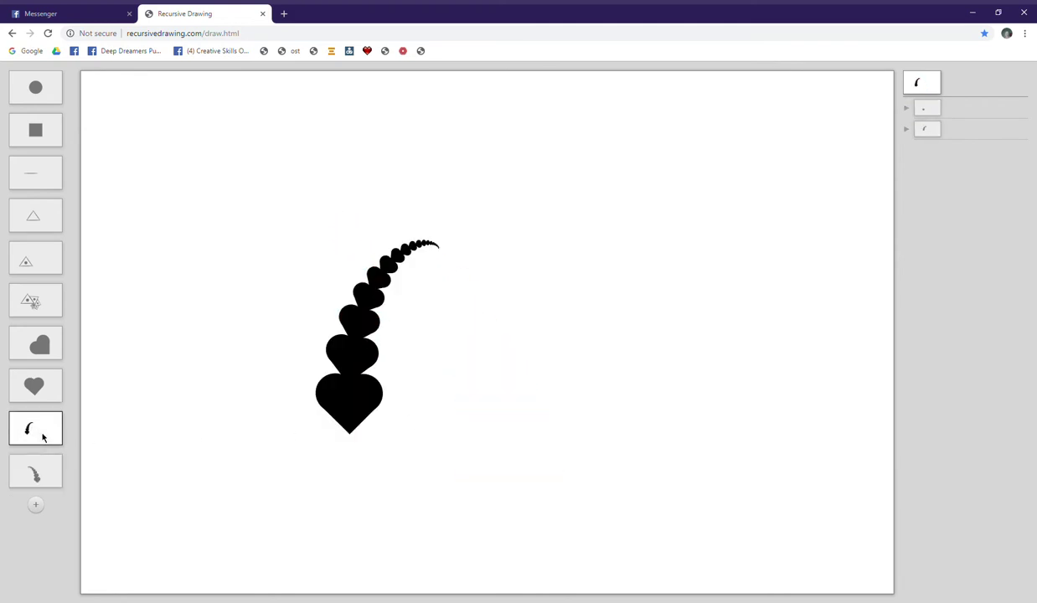
pyautogui.click(47, 467)
pyautogui.moveTo(388, 438); pyautogui.dragTo(310, 358)
pyautogui.scroll(-3, 311, 361)
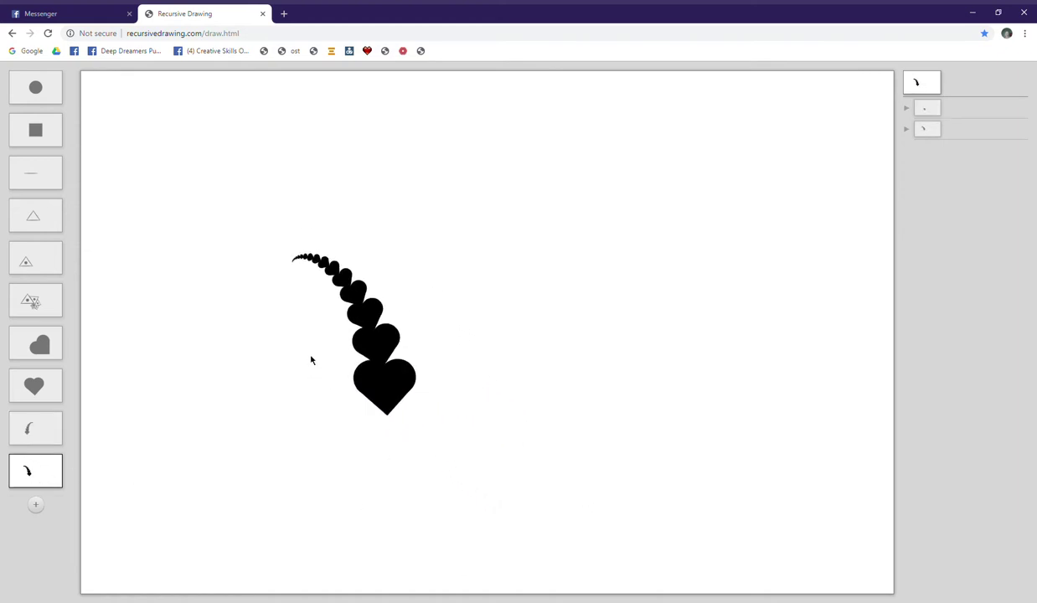
pyautogui.click(42, 431)
pyautogui.click(38, 469)
# Nudge the red copy heart slightly so the left-curling chain's tail lifts and re-curls
pyautogui.click(37, 433)
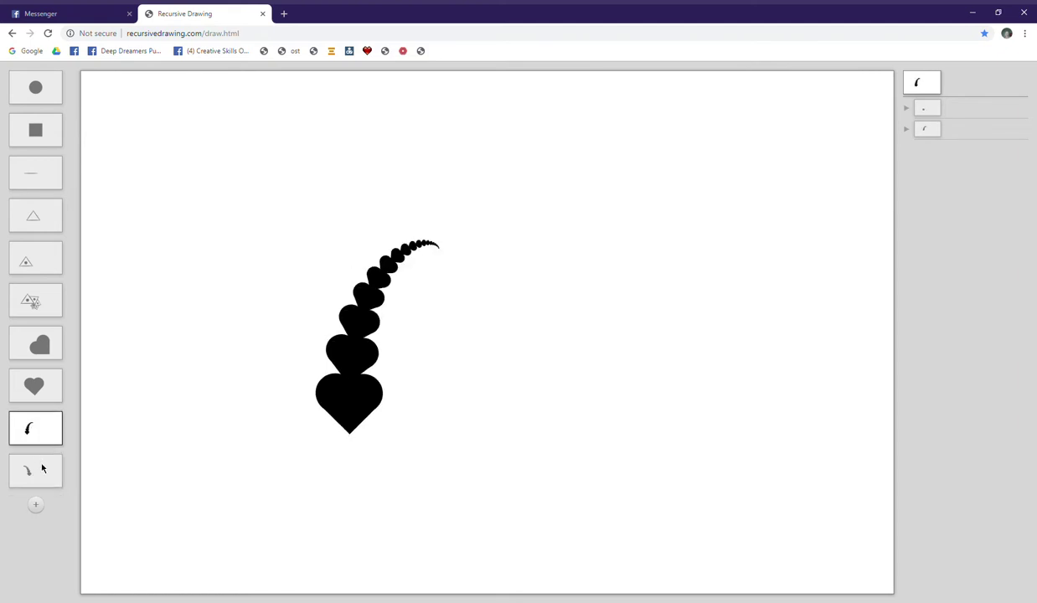
pyautogui.click(42, 469)
pyautogui.moveTo(390, 339); pyautogui.dragTo(390, 338)
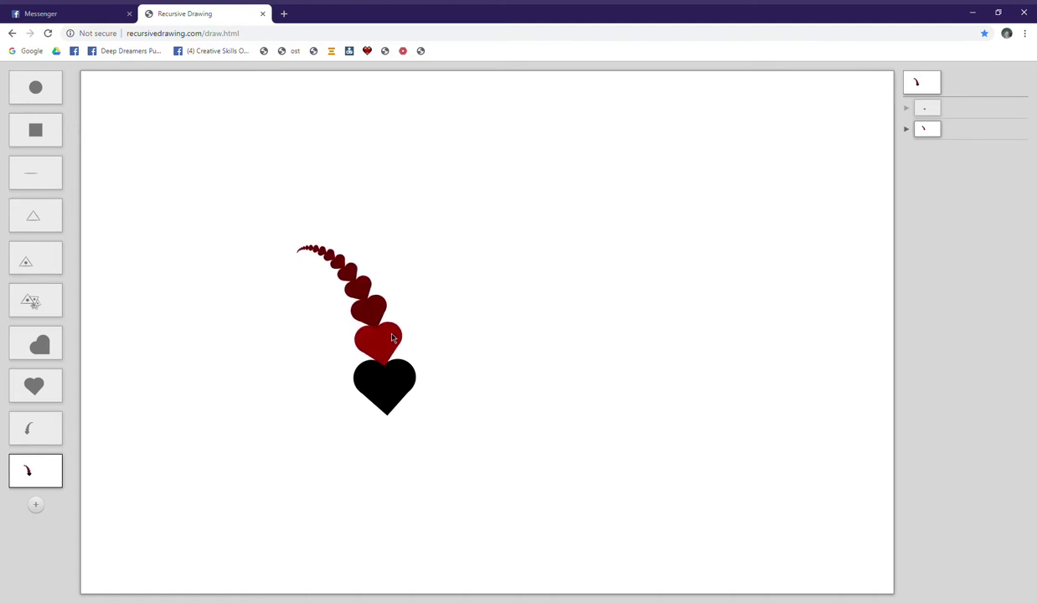
pyautogui.click(45, 437)
pyautogui.click(32, 468)
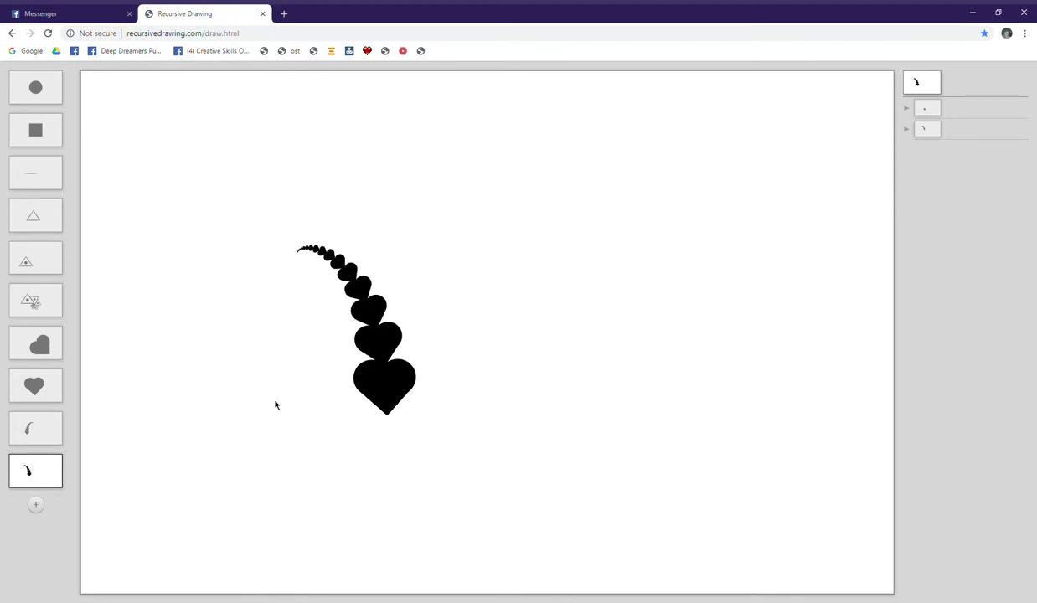
pyautogui.moveTo(384, 339); pyautogui.dragTo(386, 341)
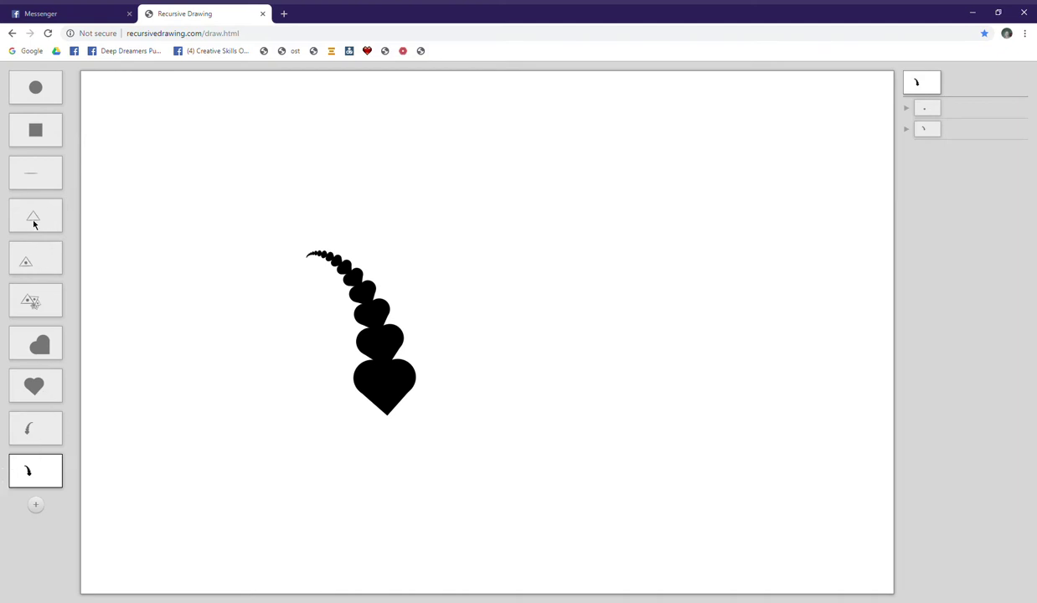
# In a blank drawing, place a triangle with a heart above it, tip rotated lower-left
pyautogui.click(36, 506)
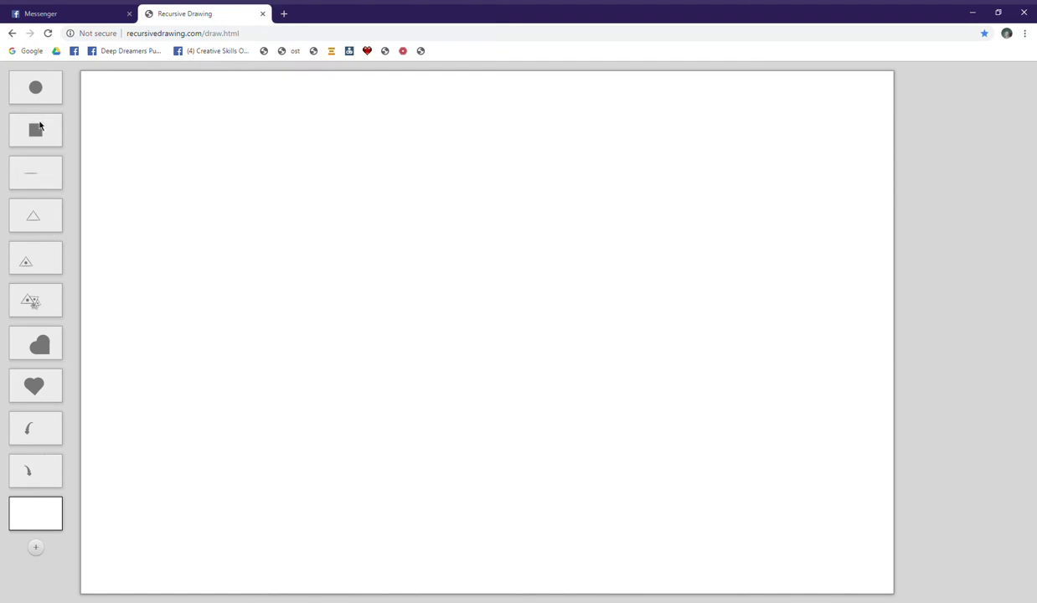
pyautogui.moveTo(114, 234); pyautogui.dragTo(411, 421)
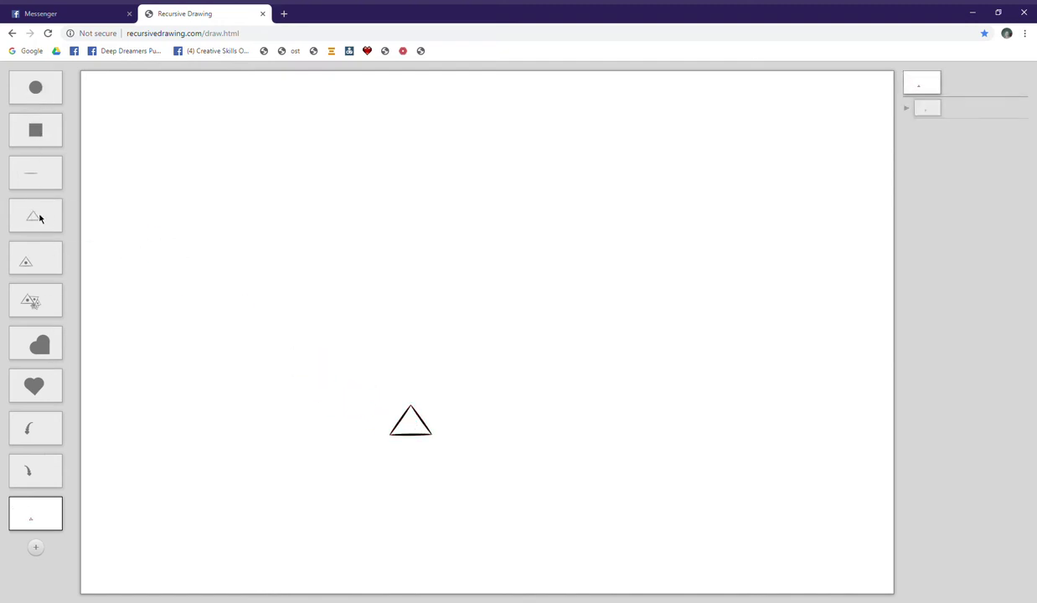
pyautogui.moveTo(32, 392); pyautogui.dragTo(427, 385)
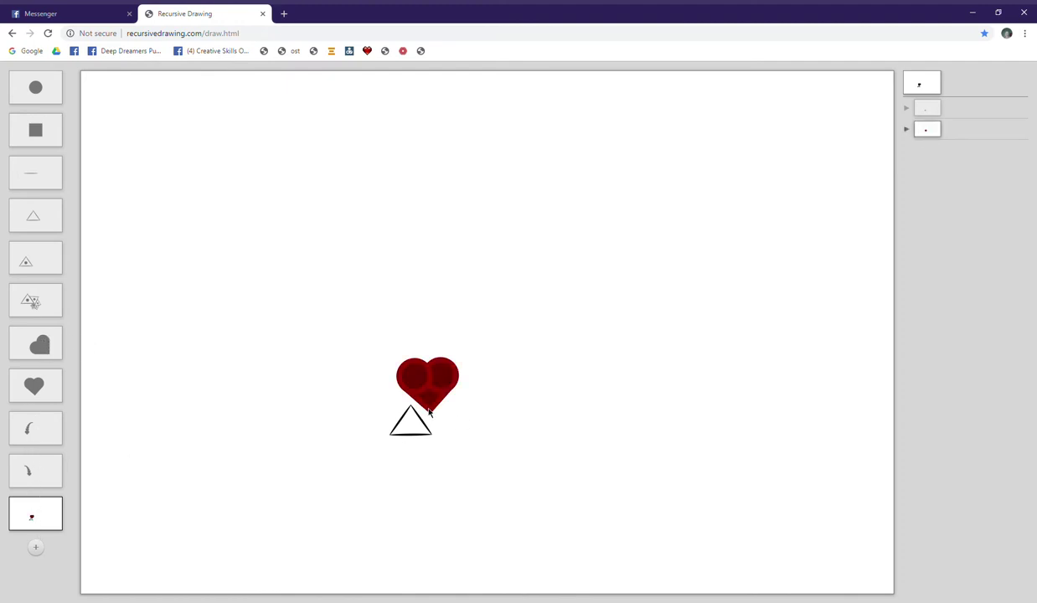
pyautogui.moveTo(424, 410); pyautogui.dragTo(418, 407)
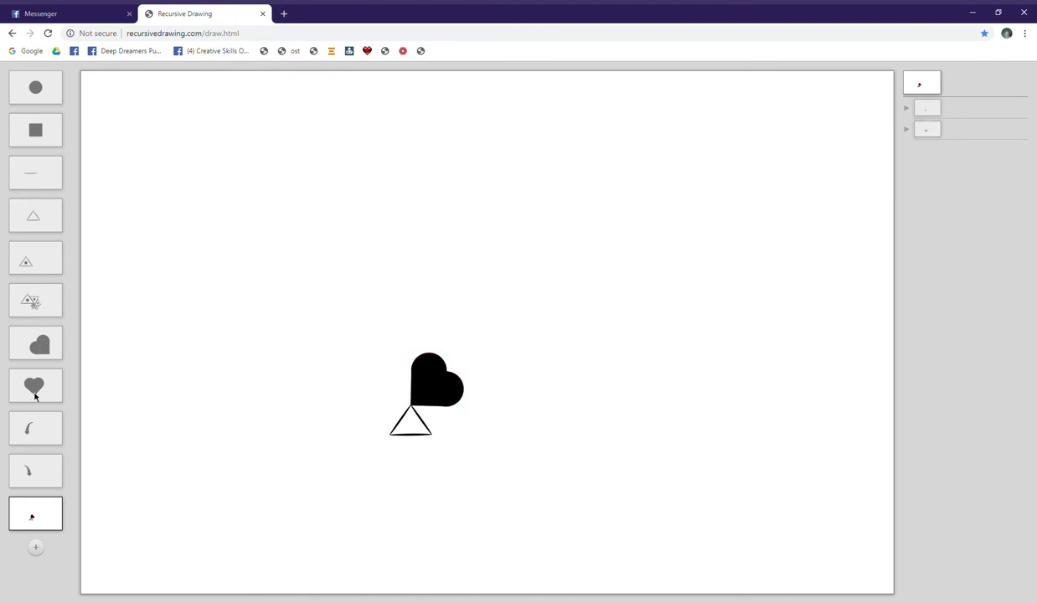
# Add a shrunken second heart below the triangle and a third heart, then rotate and enlarge the triangle
pyautogui.moveTo(35, 397); pyautogui.dragTo(504, 457)
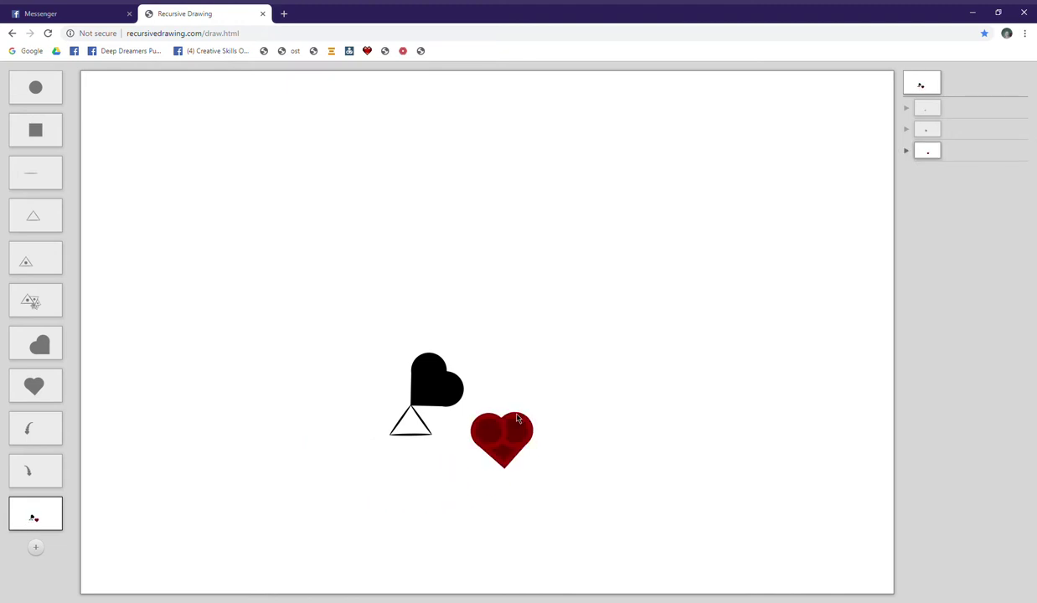
pyautogui.moveTo(518, 419); pyautogui.dragTo(486, 426)
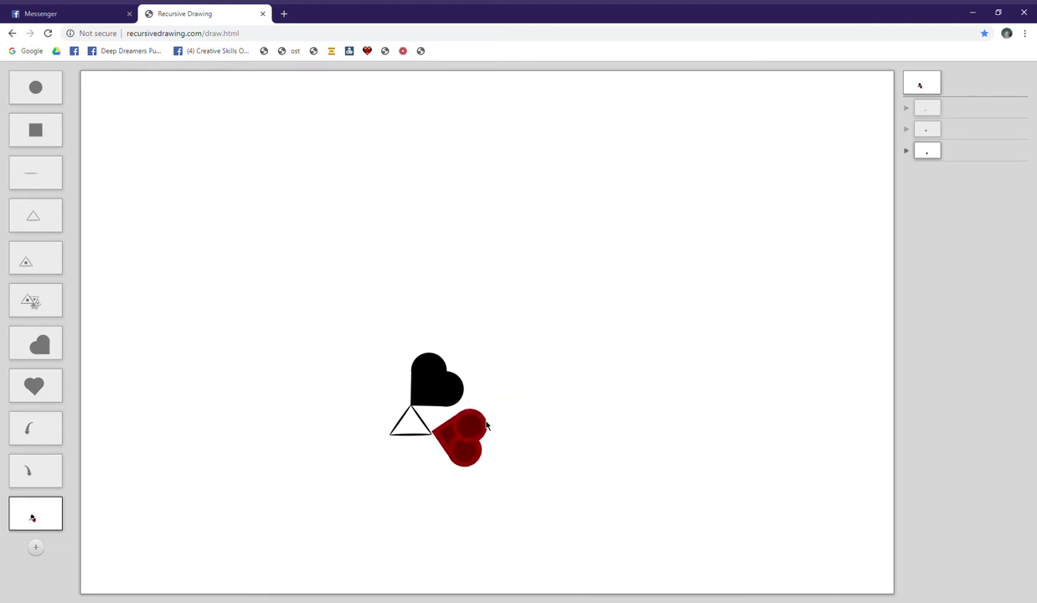
pyautogui.moveTo(485, 427); pyautogui.dragTo(462, 455)
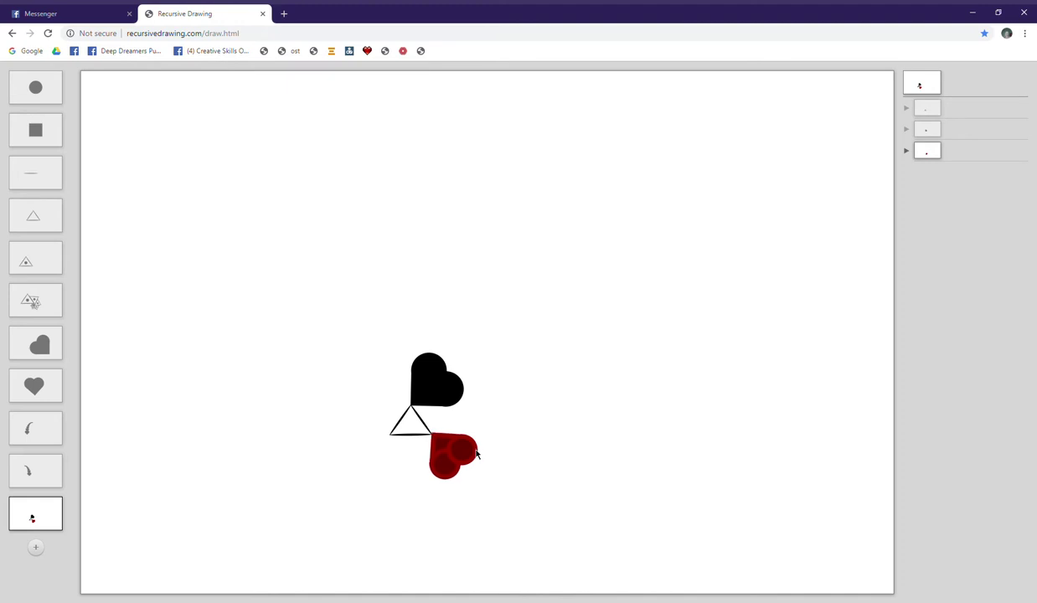
pyautogui.moveTo(477, 455); pyautogui.dragTo(463, 464)
pyautogui.moveTo(34, 386); pyautogui.dragTo(383, 431)
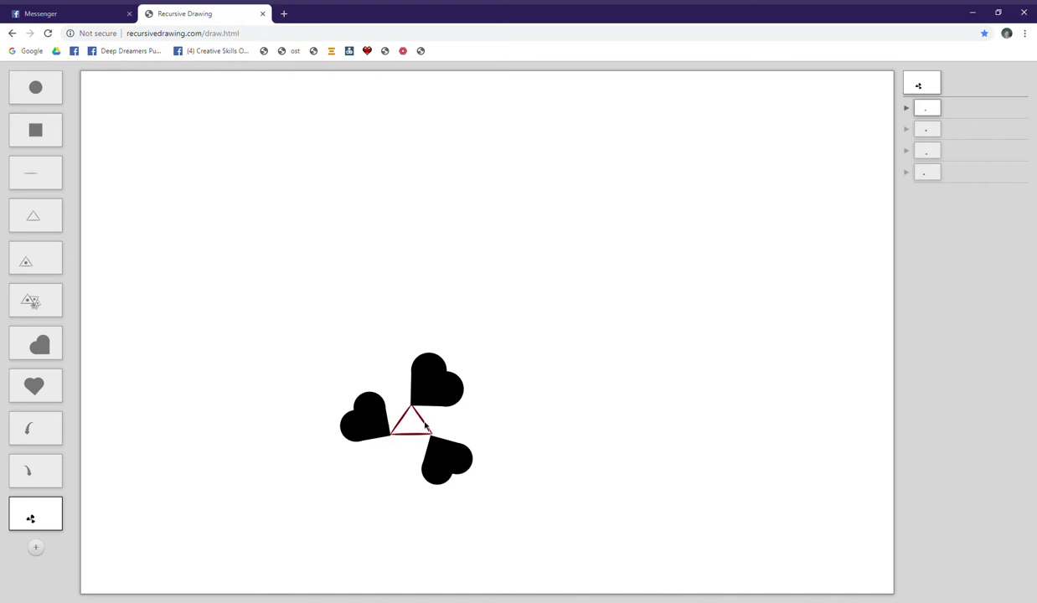
pyautogui.moveTo(426, 428); pyautogui.dragTo(507, 411)
# Put the enlarged top heart on the apex and the other two hearts on the base corners
pyautogui.moveTo(558, 492); pyautogui.dragTo(560, 488)
pyautogui.moveTo(443, 375); pyautogui.dragTo(478, 298)
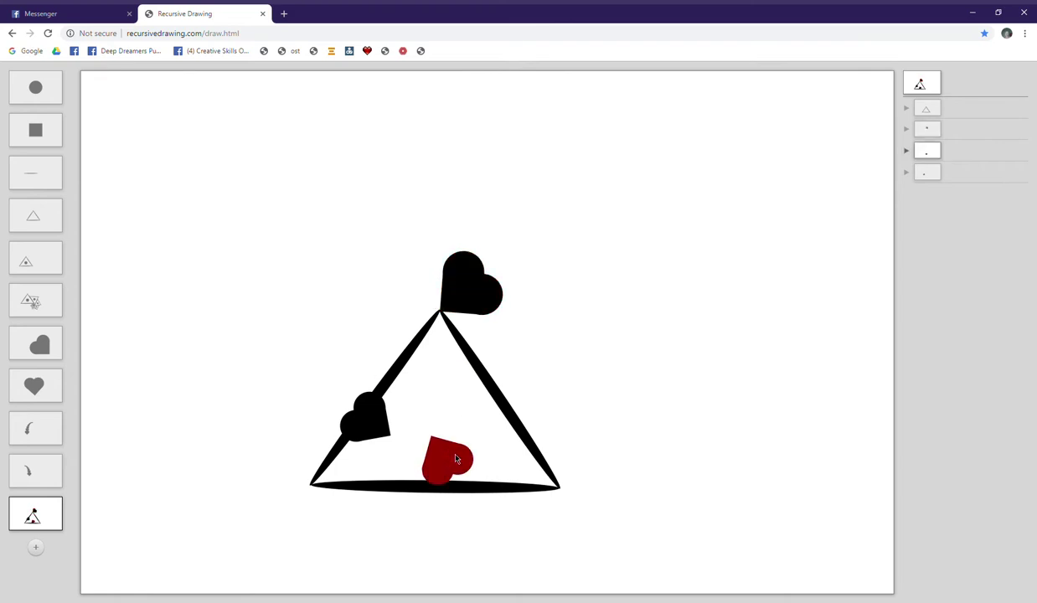
pyautogui.moveTo(457, 459); pyautogui.dragTo(597, 519)
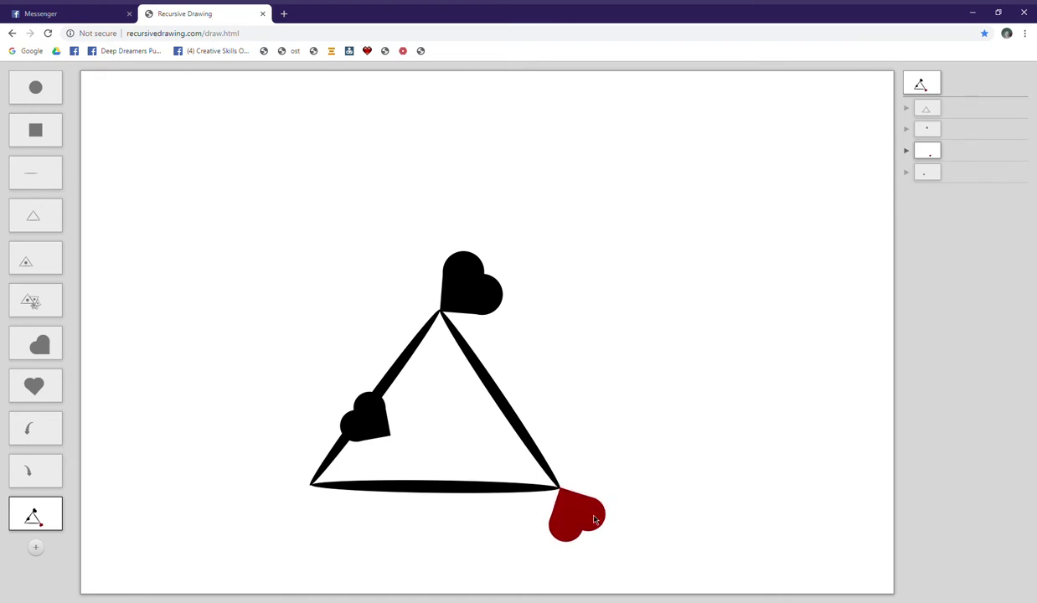
pyautogui.moveTo(370, 417); pyautogui.dragTo(286, 454)
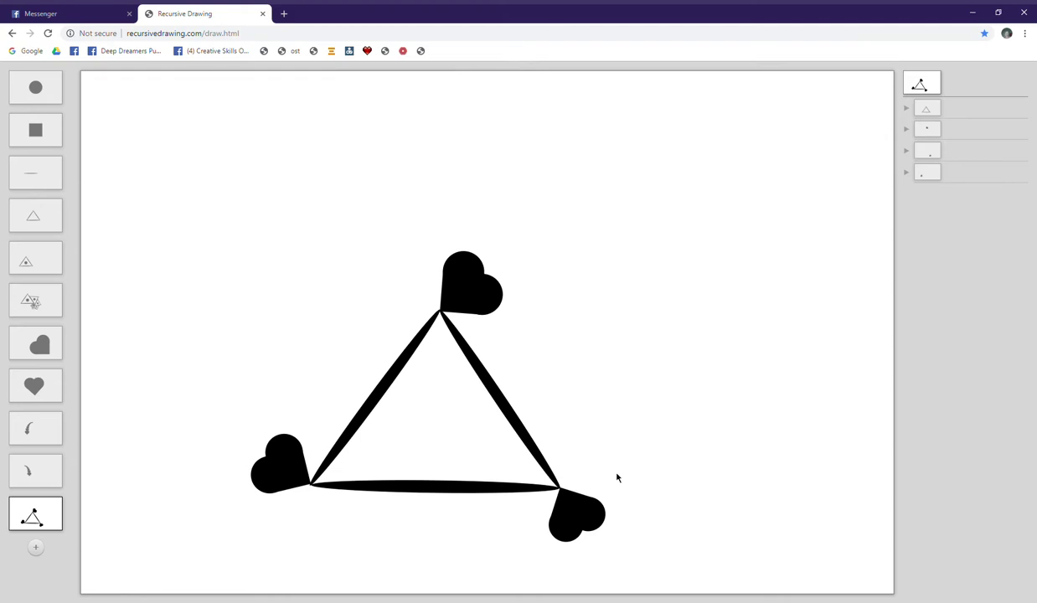
# Place the heart-triangle in a new drawing, delete an extra copy, and nest the drawing inside itself
pyautogui.click(36, 547)
pyautogui.moveTo(39, 519); pyautogui.dragTo(438, 408)
pyautogui.scroll(-3, 438, 408)
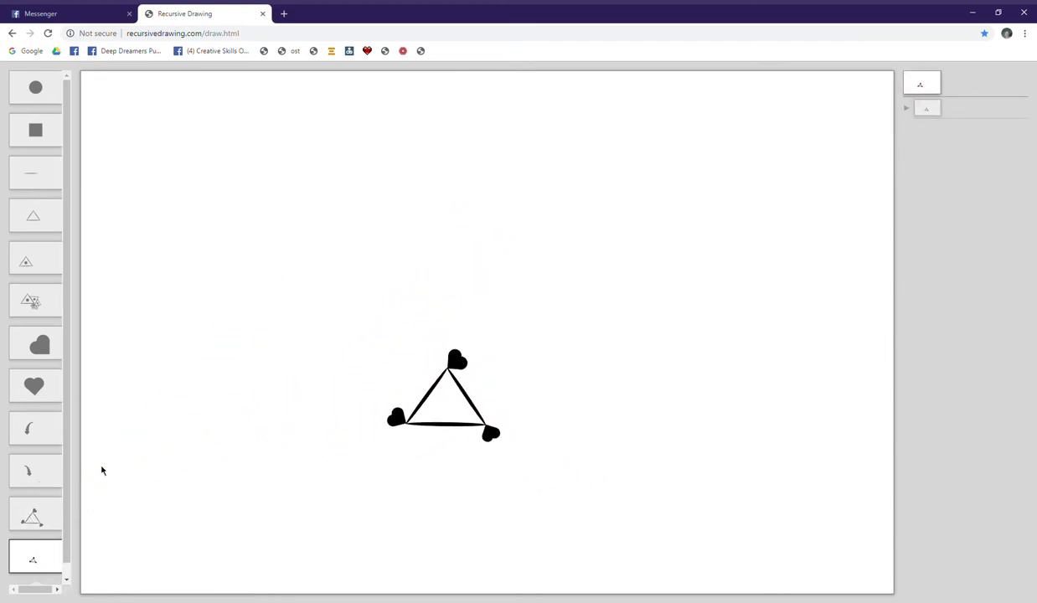
pyautogui.moveTo(32, 524); pyautogui.dragTo(267, 419)
pyautogui.rightClick(266, 419)
pyautogui.click(276, 416)
pyautogui.moveTo(32, 564); pyautogui.dragTo(507, 420)
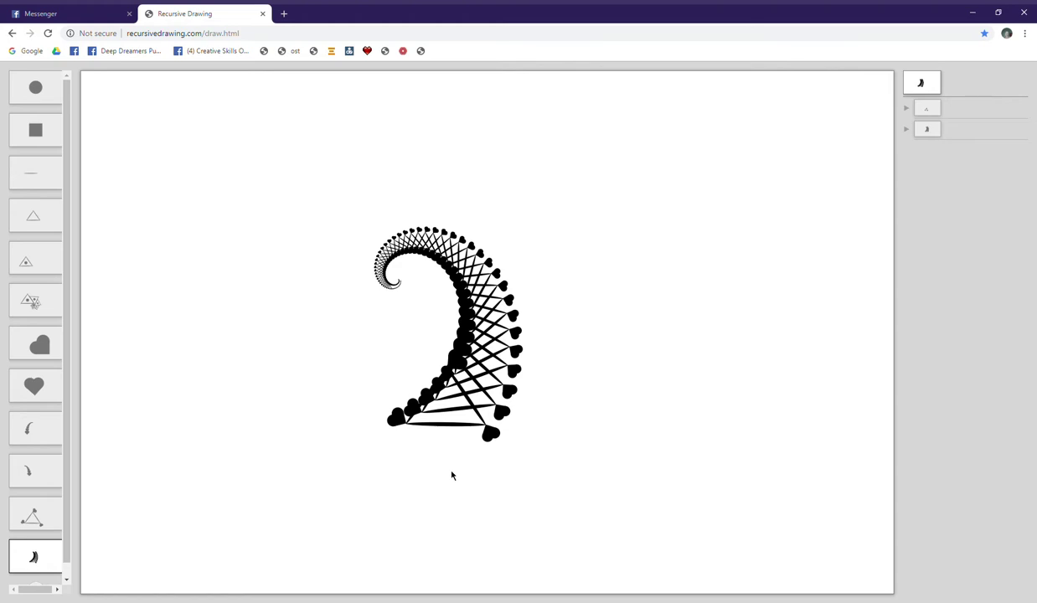
# Drag the nested copy and its corner heart to reshape the fractal into a dense three-armed spiral
pyautogui.moveTo(489, 428); pyautogui.dragTo(456, 401)
pyautogui.moveTo(503, 437); pyautogui.dragTo(419, 374)
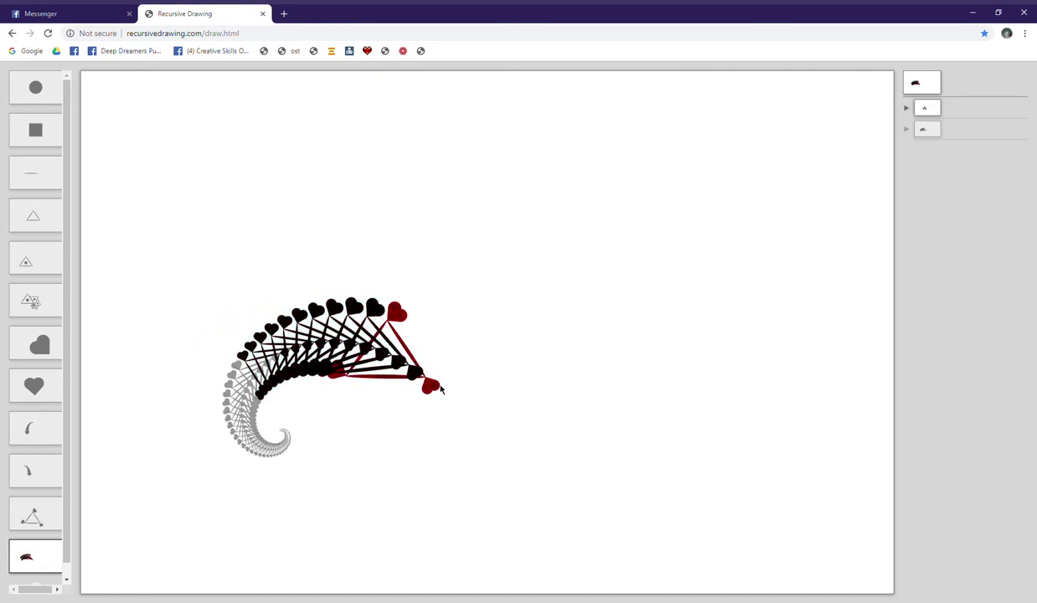
pyautogui.moveTo(439, 388); pyautogui.dragTo(443, 384)
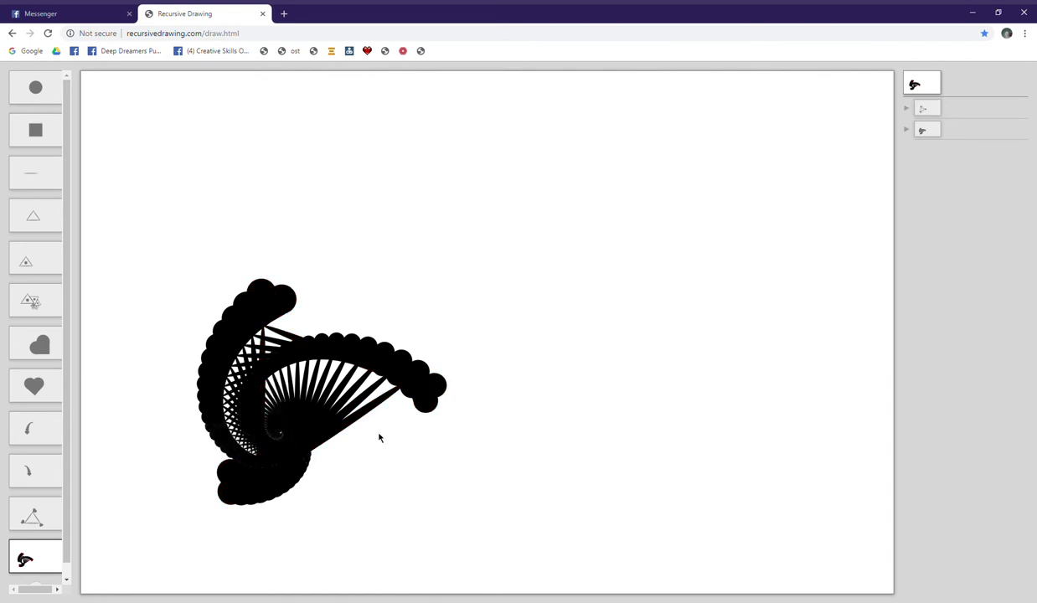
pyautogui.moveTo(358, 419); pyautogui.dragTo(346, 451)
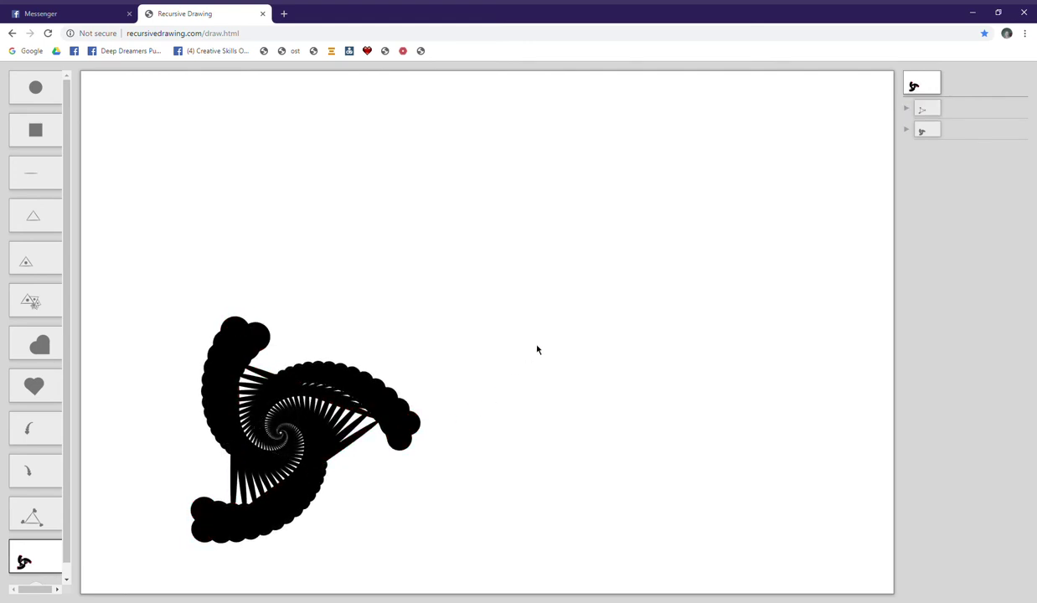
# Zoom in and shift the spiral right and down so it fills the canvas middle
pyautogui.moveTo(435, 360); pyautogui.dragTo(568, 245)
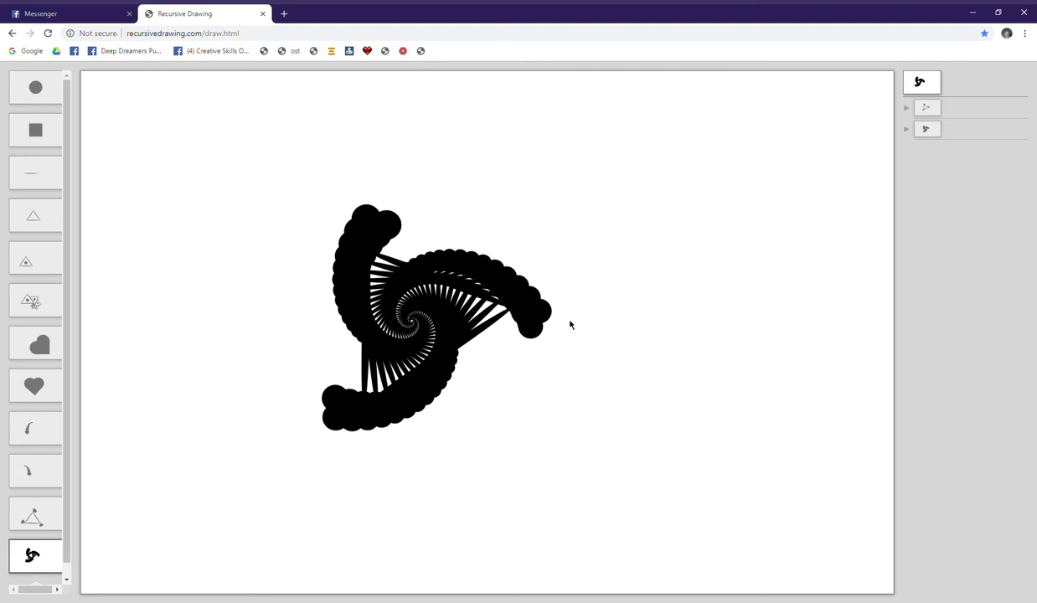
pyautogui.scroll(3, 569, 325)
pyautogui.moveTo(626, 263); pyautogui.dragTo(761, 322)
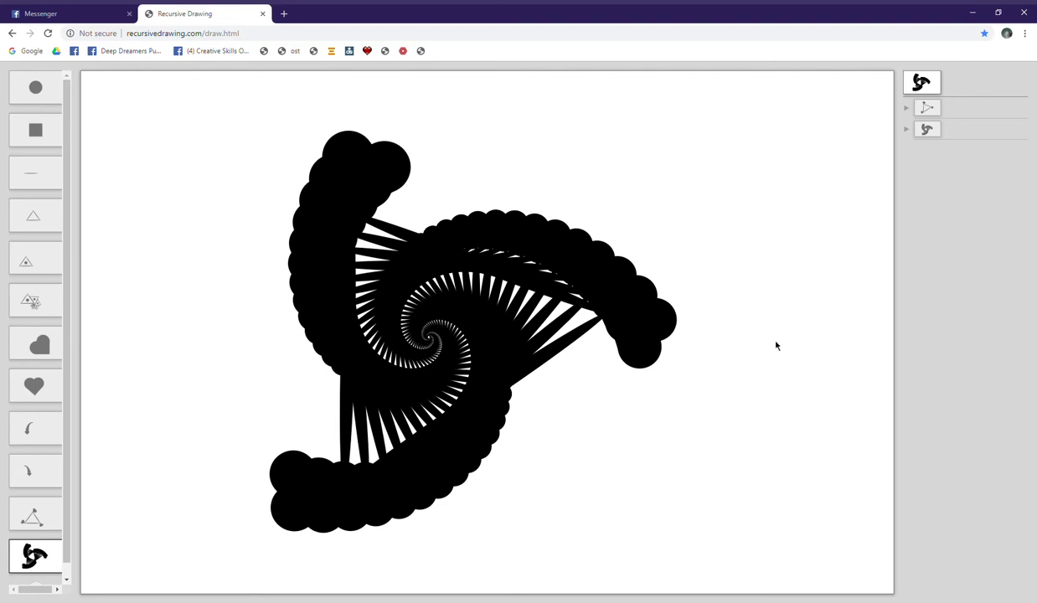
# Create a new drawing holding the spiral shape plus a recursive copy of itself
pyautogui.scroll(-1, 42, 536)
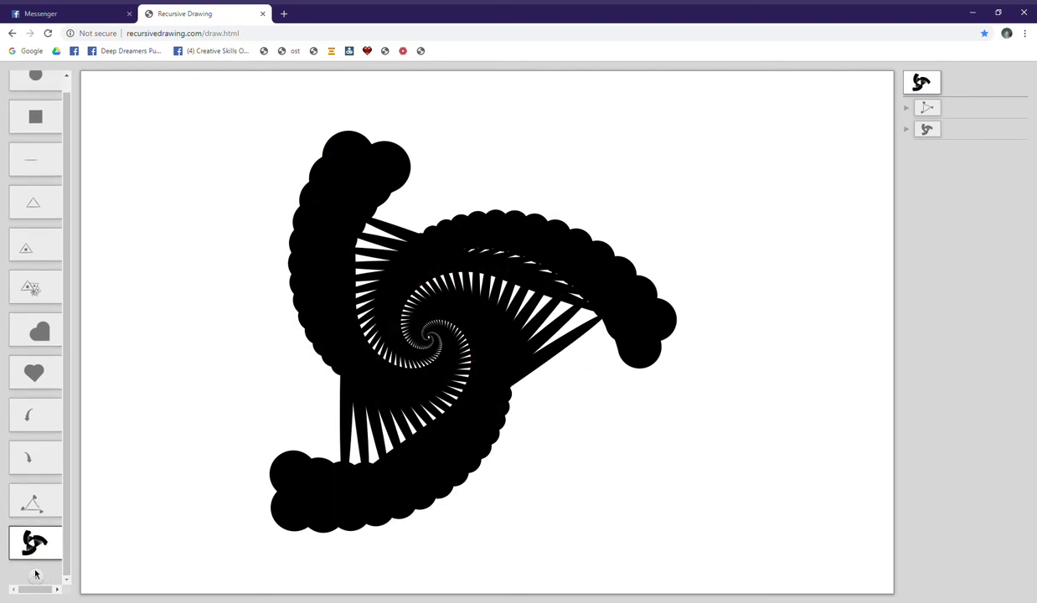
pyautogui.click(36, 575)
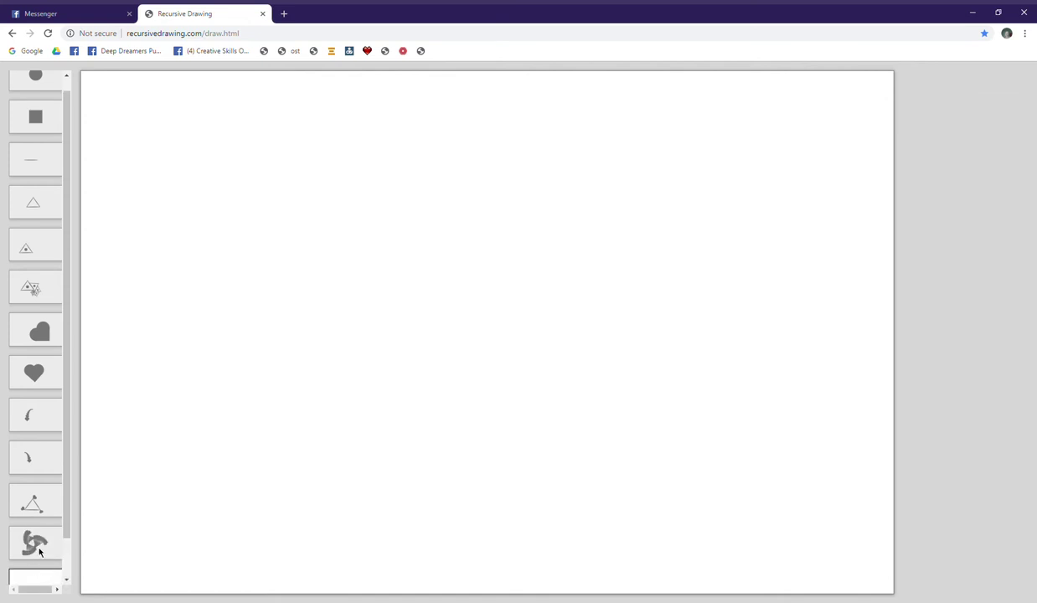
pyautogui.moveTo(39, 551); pyautogui.dragTo(487, 371)
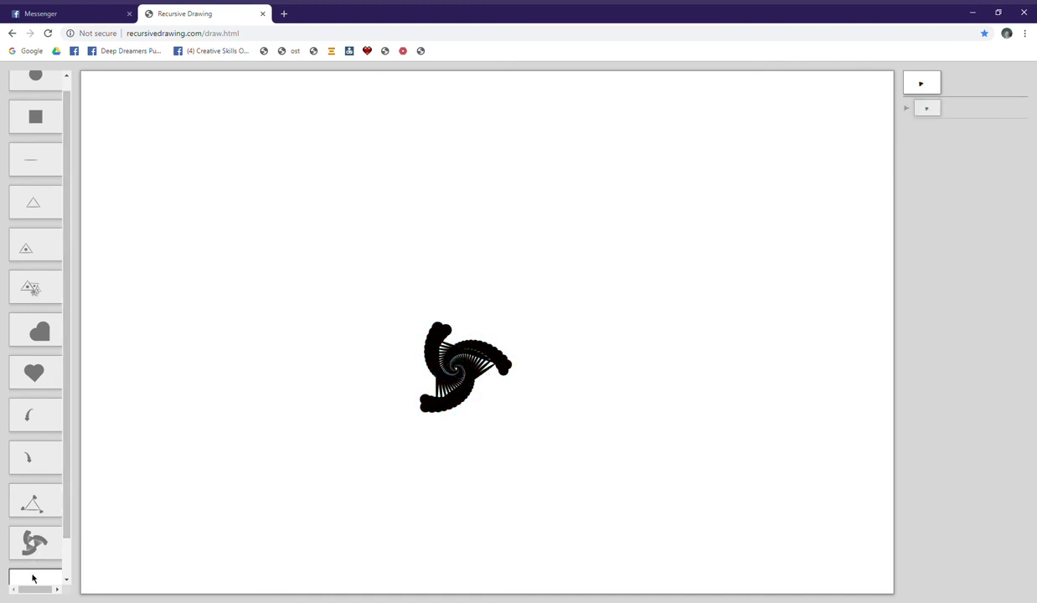
pyautogui.moveTo(33, 579)
pyautogui.mouseDown()
pyautogui.moveTo(449, 227)
pyautogui.moveTo(403, 190)
pyautogui.moveTo(428, 171)
pyautogui.moveTo(454, 169)
pyautogui.moveTo(436, 168)
pyautogui.mouseUp()
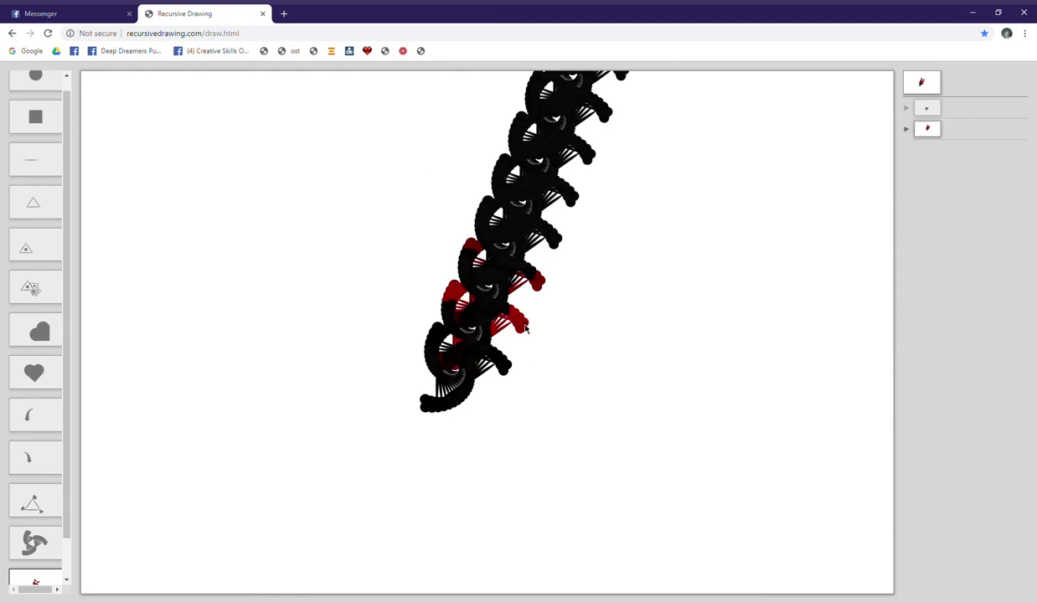
# Move, rotate and scale the red recursive copy into a dense snail-shell spiral, then centre it
pyautogui.moveTo(526, 328); pyautogui.dragTo(521, 339)
pyautogui.moveTo(438, 334); pyautogui.dragTo(493, 316)
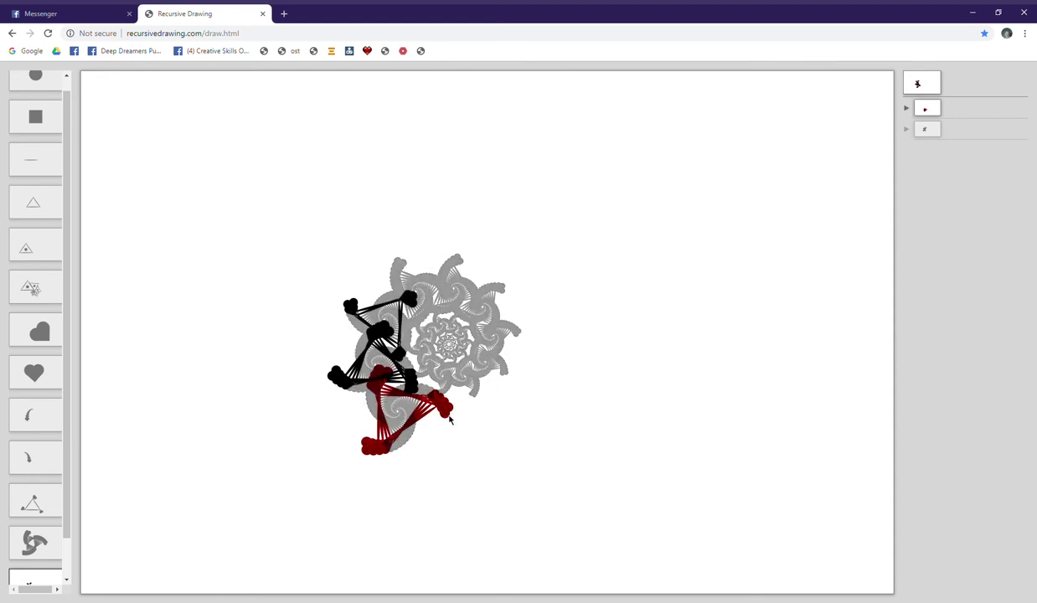
pyautogui.moveTo(450, 419); pyautogui.dragTo(444, 414)
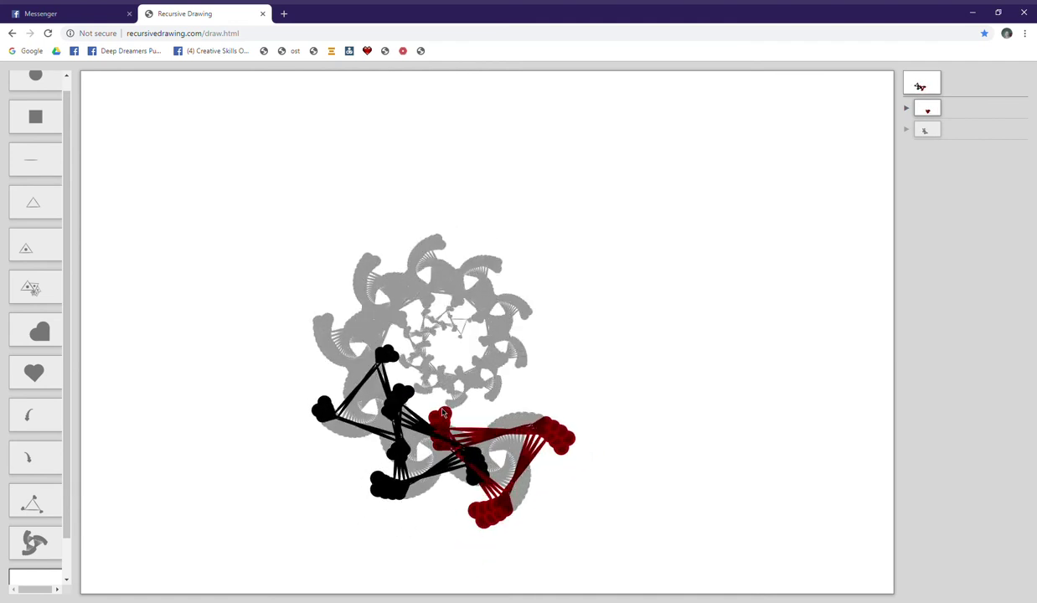
pyautogui.moveTo(444, 413); pyautogui.dragTo(443, 418)
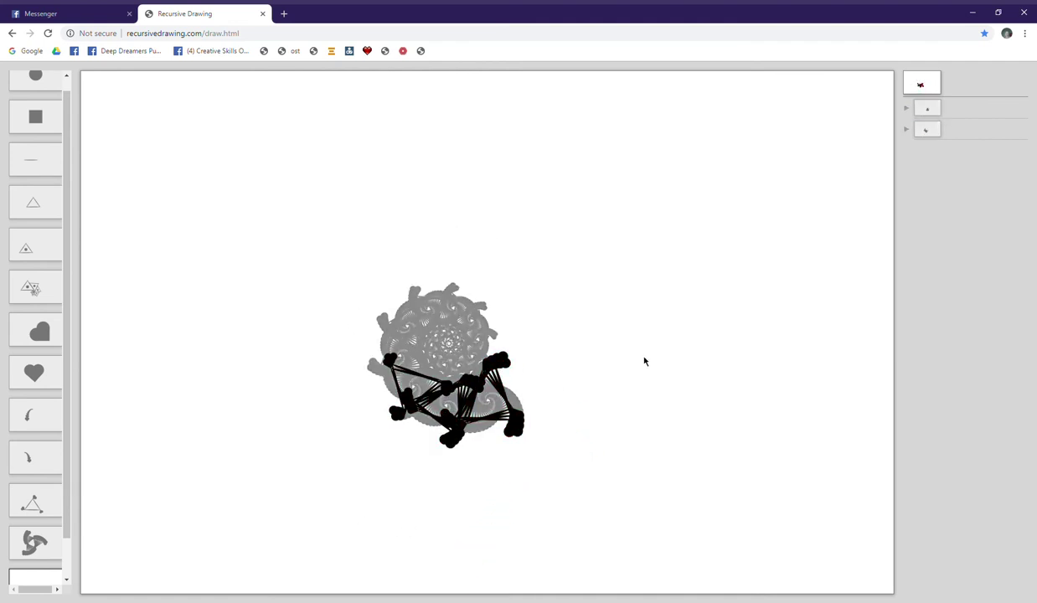
pyautogui.scroll(5, 634, 358)
pyautogui.moveTo(602, 357)
pyautogui.mouseDown()
pyautogui.moveTo(641, 333)
pyautogui.moveTo(801, 289)
pyautogui.moveTo(694, 322)
pyautogui.mouseUp()
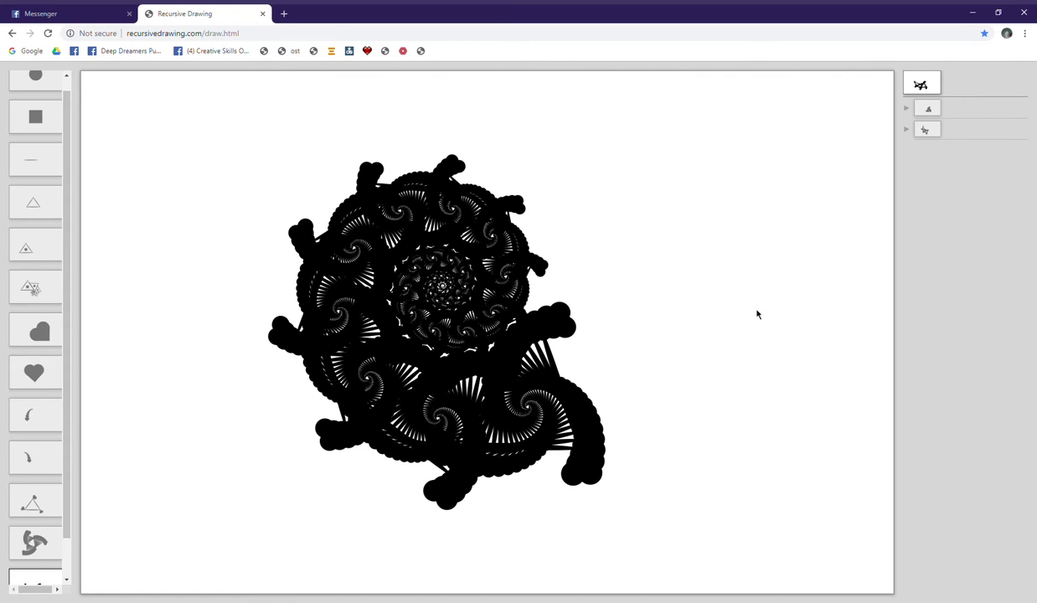
# Zoom the view until the nested-spiral fractal fills most of the canvas
pyautogui.scroll(5, 748, 319)
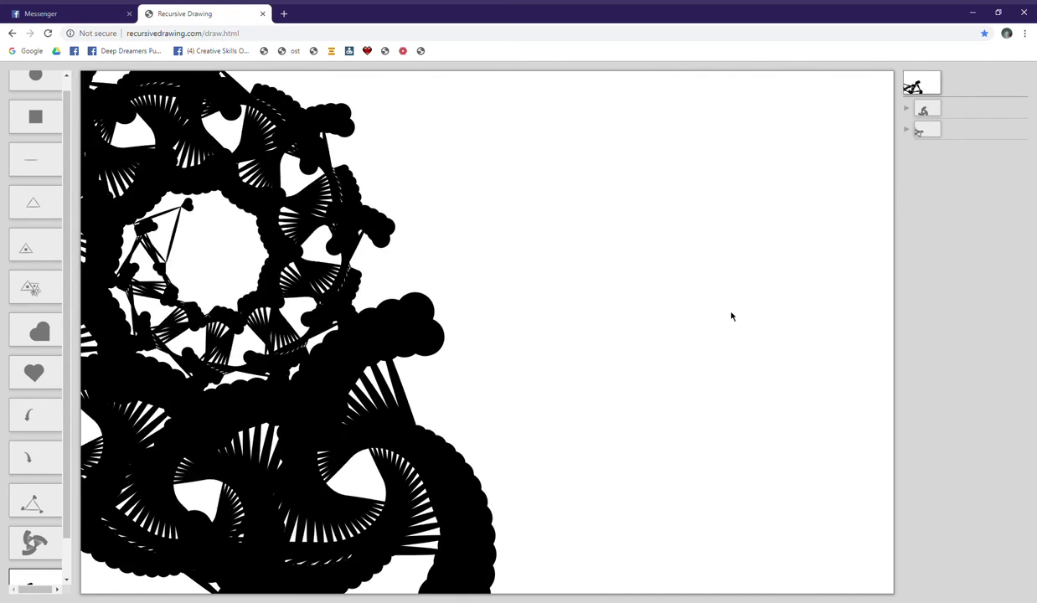
pyautogui.scroll(-3, 926, 278)
pyautogui.scroll(-3, 829, 298)
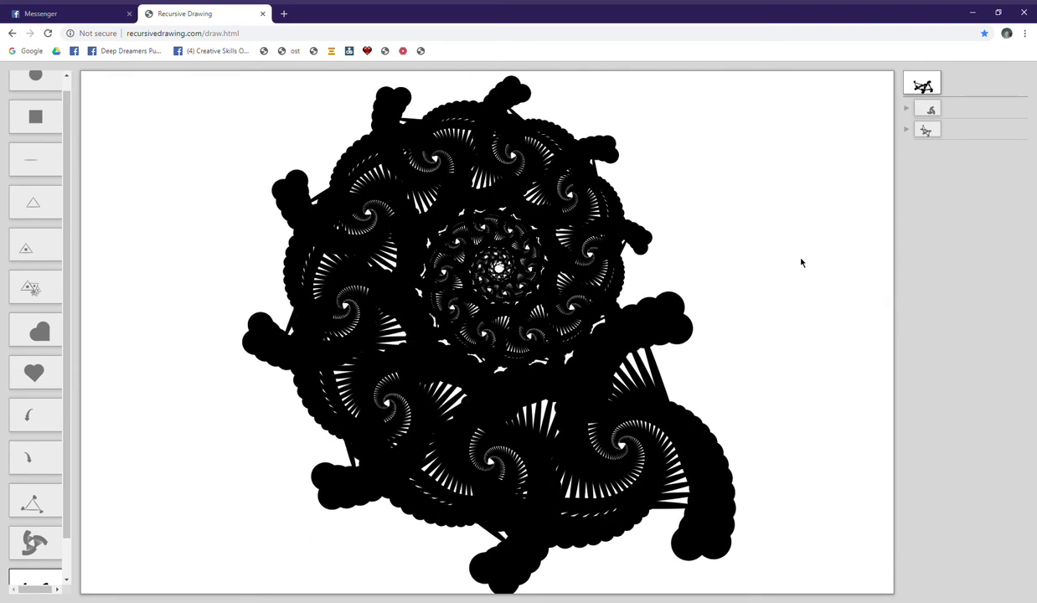
pyautogui.scroll(-1, 799, 258)
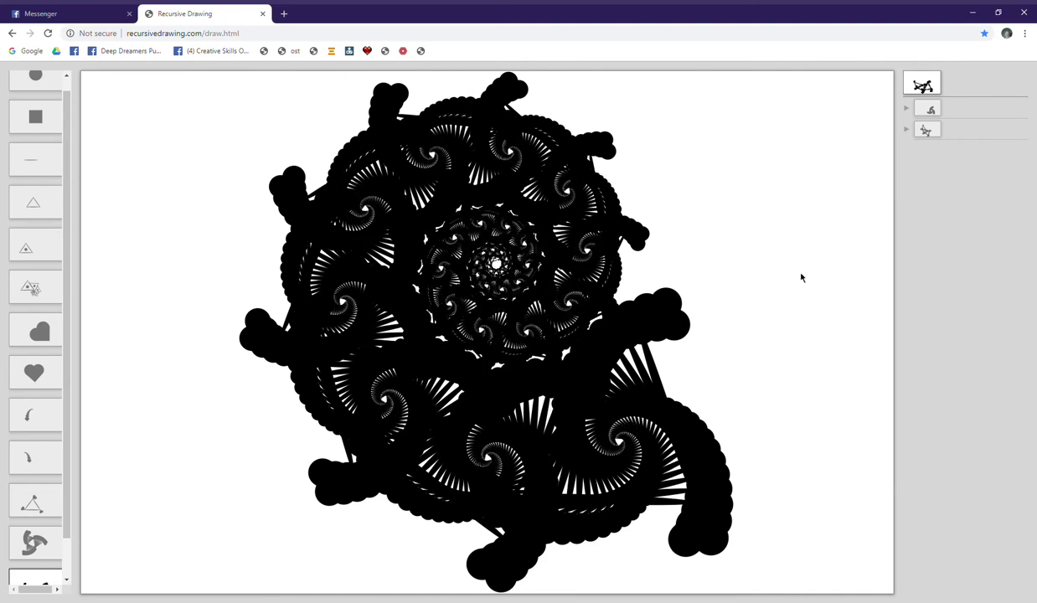
pyautogui.scroll(-3, 799, 279)
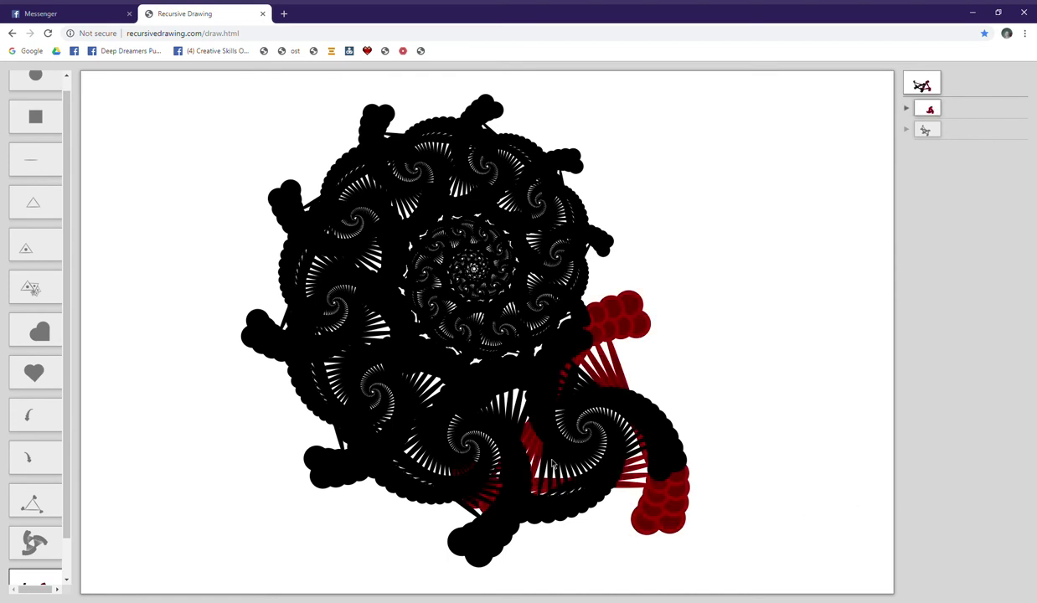
# Add two copies of the heart curl drawing onto the triangle-with-hearts drawing
pyautogui.click(51, 543)
pyautogui.click(39, 499)
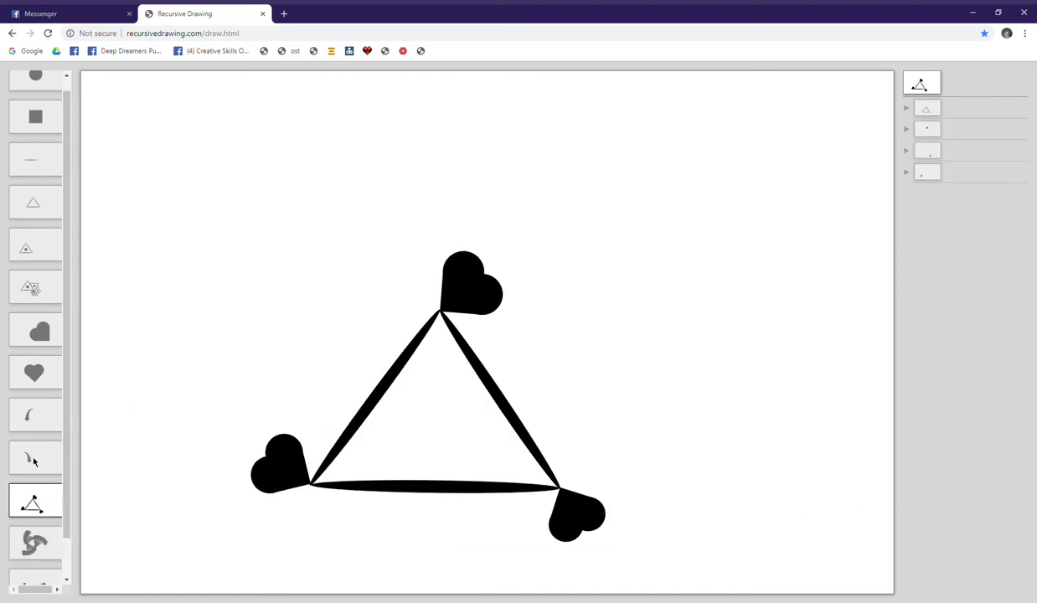
pyautogui.click(34, 461)
pyautogui.click(43, 498)
pyautogui.moveTo(32, 462)
pyautogui.mouseDown()
pyautogui.moveTo(282, 347)
pyautogui.moveTo(428, 412)
pyautogui.mouseUp()
pyautogui.moveTo(30, 424)
pyautogui.mouseDown()
pyautogui.moveTo(196, 383)
pyautogui.moveTo(595, 390)
pyautogui.moveTo(493, 397)
pyautogui.moveTo(536, 399)
pyautogui.moveTo(537, 387)
pyautogui.moveTo(520, 419)
pyautogui.moveTo(520, 394)
pyautogui.moveTo(529, 402)
pyautogui.moveTo(512, 458)
pyautogui.moveTo(473, 463)
pyautogui.moveTo(548, 455)
pyautogui.moveTo(483, 452)
pyautogui.moveTo(480, 311)
pyautogui.moveTo(514, 400)
pyautogui.moveTo(540, 406)
pyautogui.moveTo(520, 385)
pyautogui.moveTo(484, 444)
pyautogui.moveTo(400, 442)
pyautogui.moveTo(422, 456)
pyautogui.moveTo(409, 444)
pyautogui.moveTo(409, 454)
pyautogui.mouseUp()
# Set both heart curls atop the triangle as horns, moving the top heart off to the right
pyautogui.moveTo(384, 392); pyautogui.dragTo(410, 332)
pyautogui.moveTo(496, 288); pyautogui.dragTo(621, 278)
pyautogui.click(416, 300)
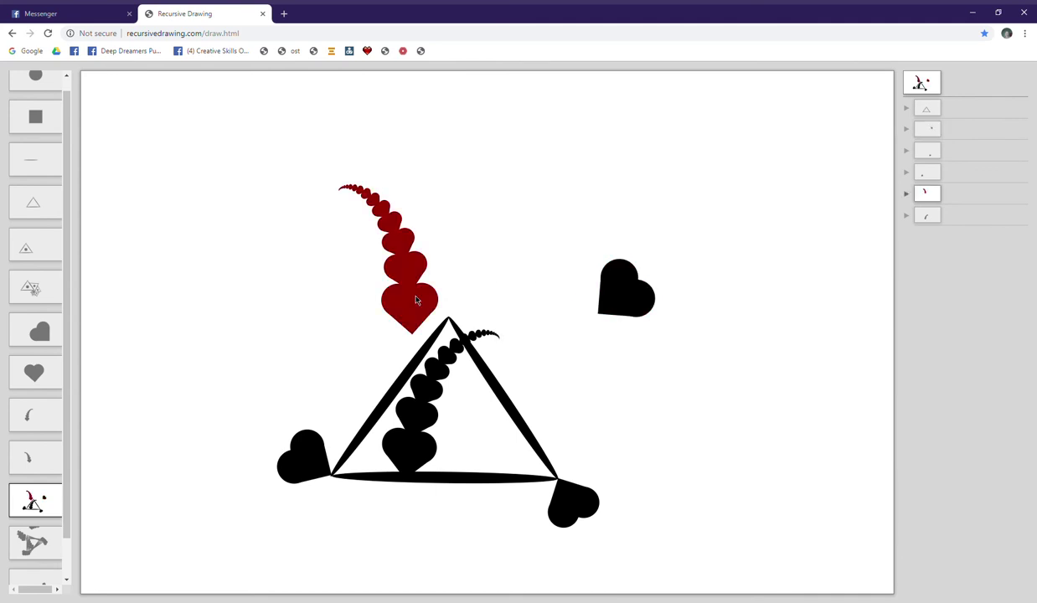
pyautogui.moveTo(422, 300); pyautogui.dragTo(457, 285)
pyautogui.moveTo(423, 453); pyautogui.dragTo(470, 289)
pyautogui.click(518, 306)
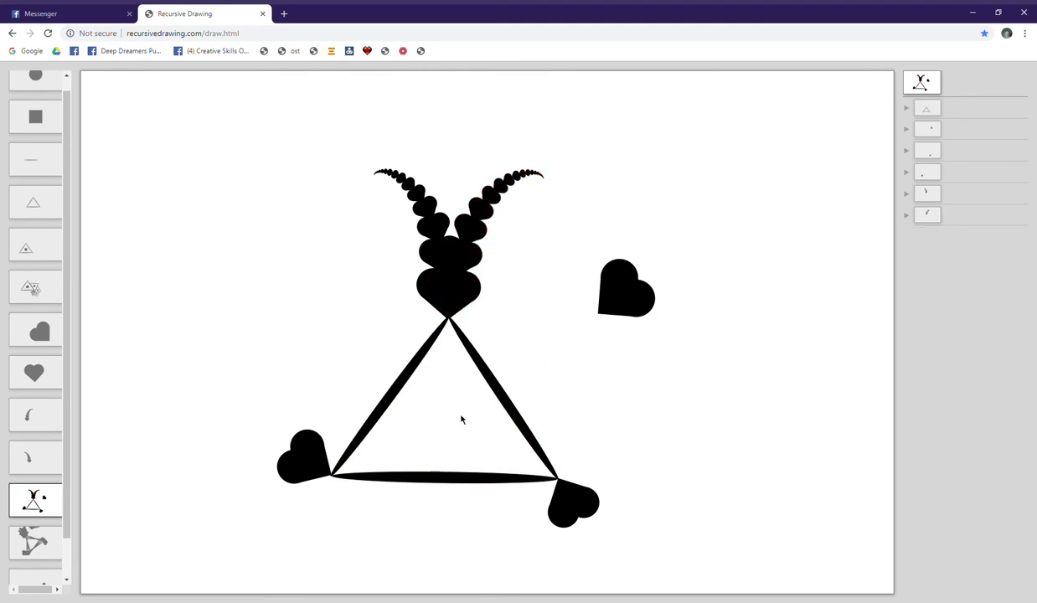
# Move the lone right heart inside the triangle and resize it to fill the interior
pyautogui.click(637, 292)
pyautogui.moveTo(610, 279); pyautogui.dragTo(480, 391)
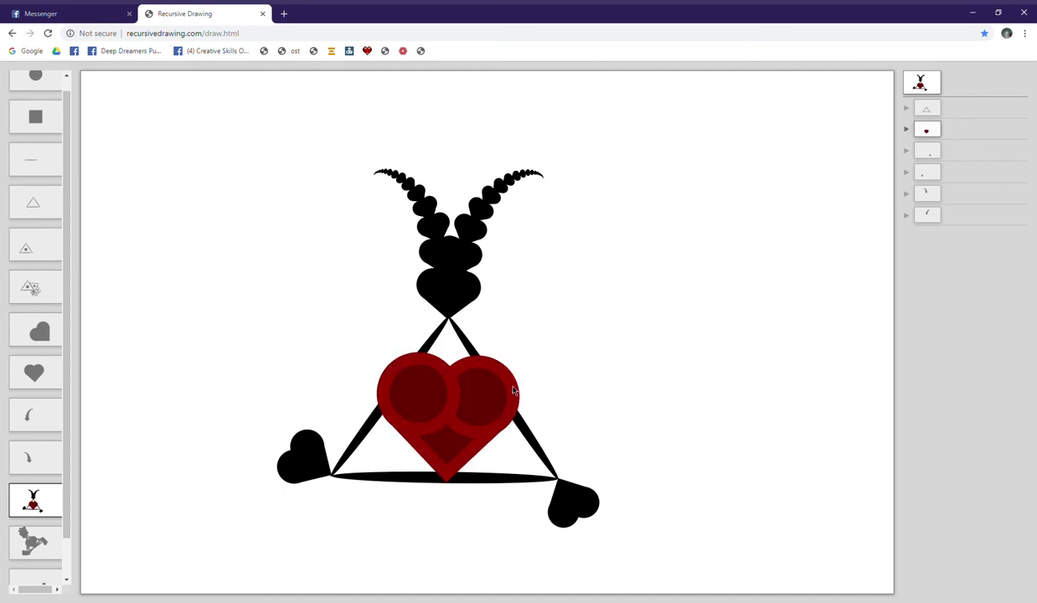
pyautogui.moveTo(514, 387); pyautogui.dragTo(513, 387)
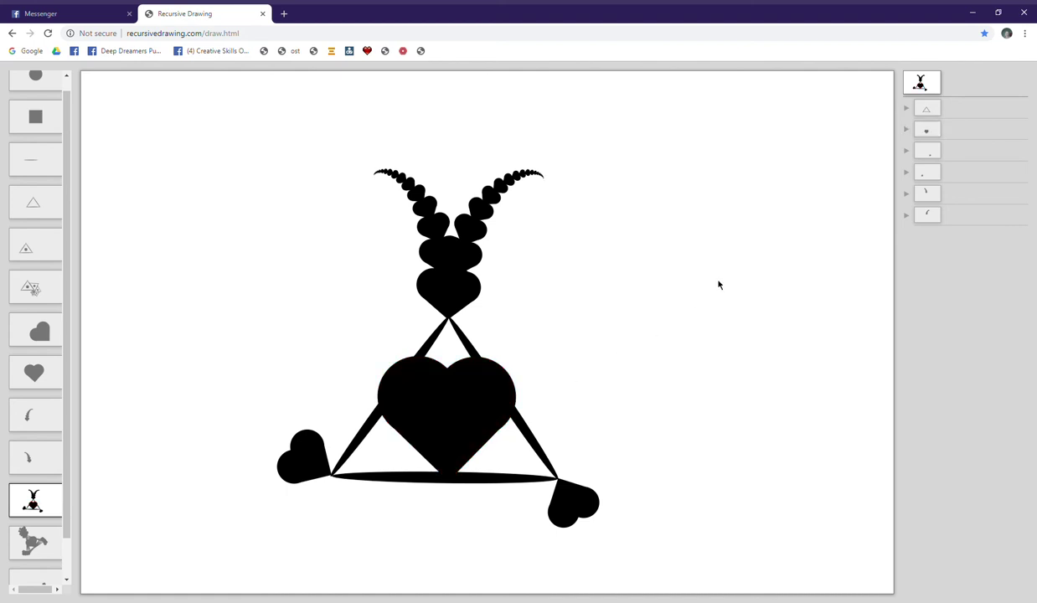
pyautogui.scroll(-2, 34, 503)
# Delete the heart-triangle piece from the pinwheel spiral drawing, leaving the lower drawings blank
pyautogui.click(39, 578)
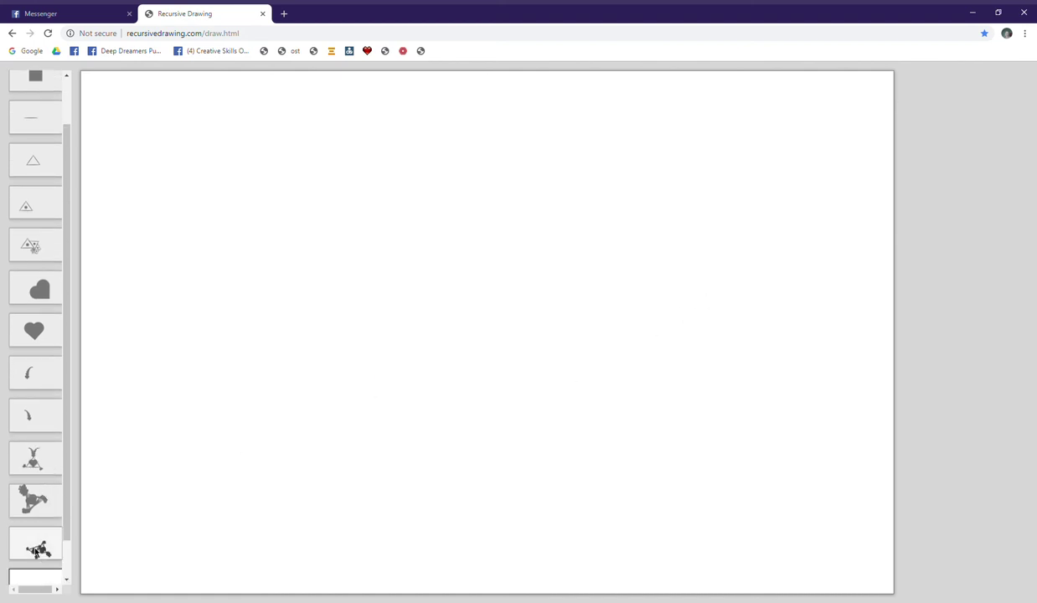
pyautogui.click(37, 548)
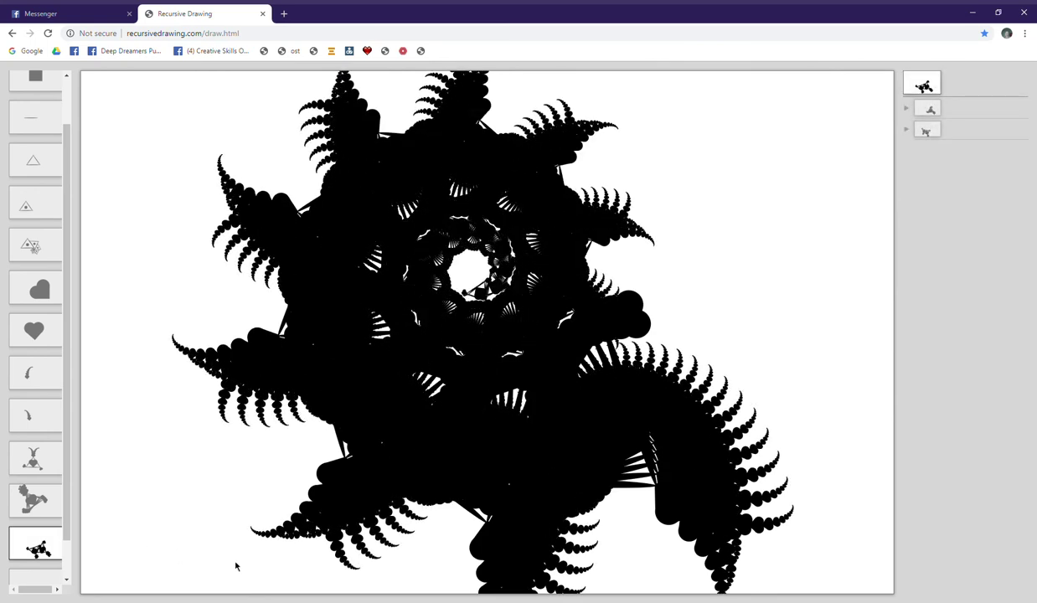
pyautogui.click(42, 511)
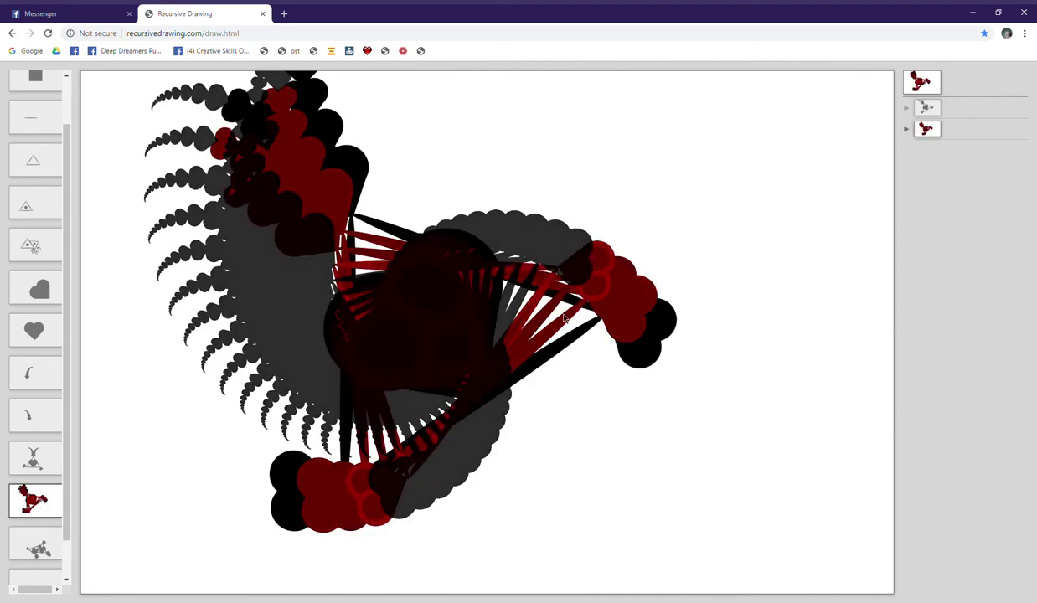
pyautogui.rightClick(575, 341)
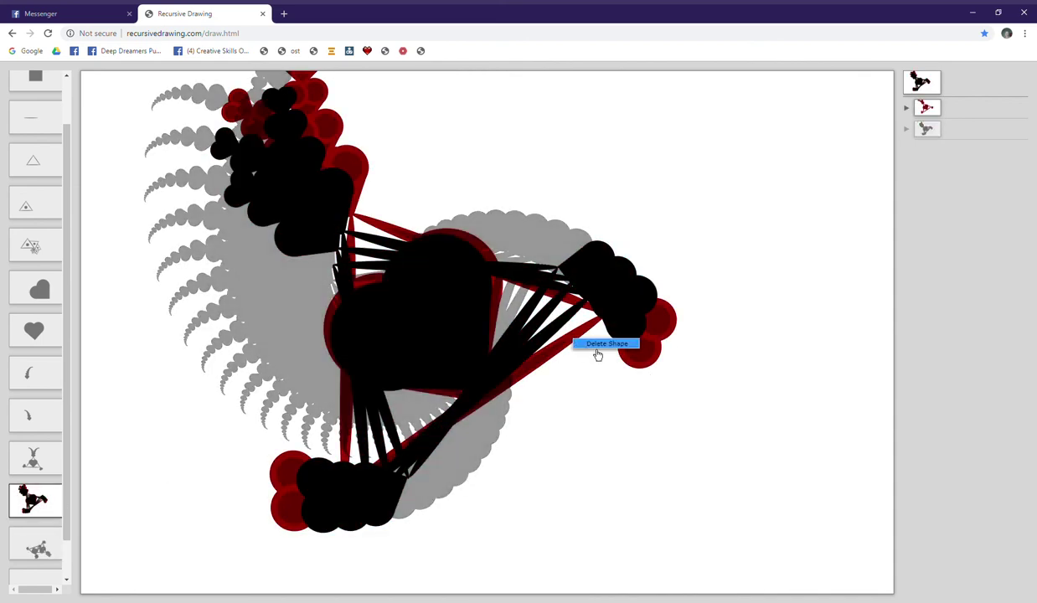
pyautogui.click(597, 345)
pyautogui.click(35, 552)
pyautogui.scroll(-1, 34, 541)
# In the empty bottom drawing, place the horned heart triangle and a recursive copy of the drawing
pyautogui.click(33, 542)
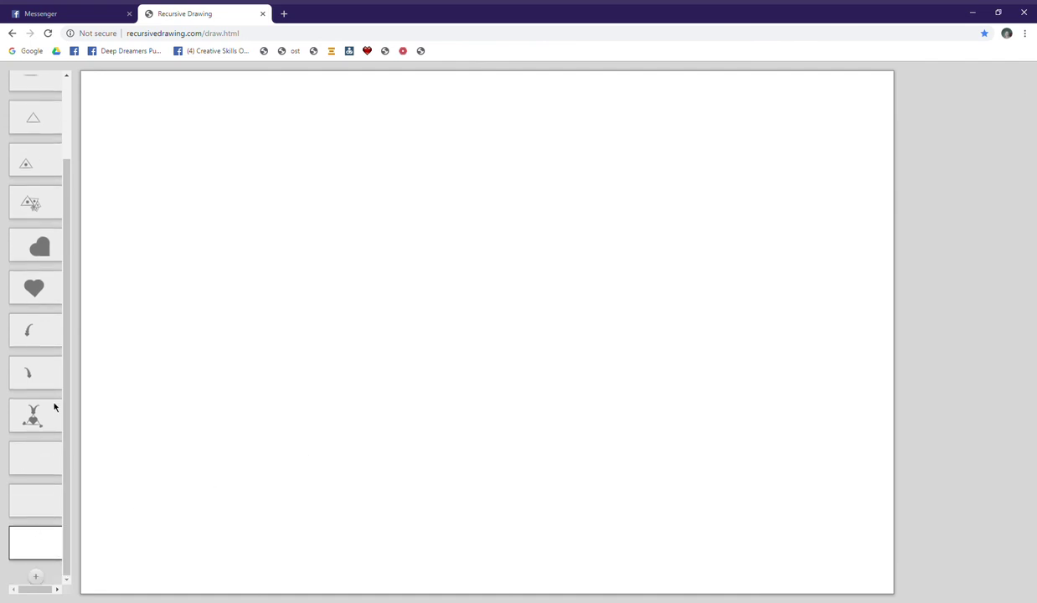
pyautogui.moveTo(42, 413); pyautogui.dragTo(414, 310)
pyautogui.moveTo(98, 494)
pyautogui.mouseDown()
pyautogui.moveTo(604, 502)
pyautogui.moveTo(456, 239)
pyautogui.moveTo(620, 469)
pyautogui.moveTo(618, 500)
pyautogui.moveTo(640, 504)
pyautogui.moveTo(621, 494)
pyautogui.moveTo(533, 512)
pyautogui.mouseUp()
# Reposition the view and the recursive copy so the heart-crested arms spiral to the right
pyautogui.scroll(-5, 463, 494)
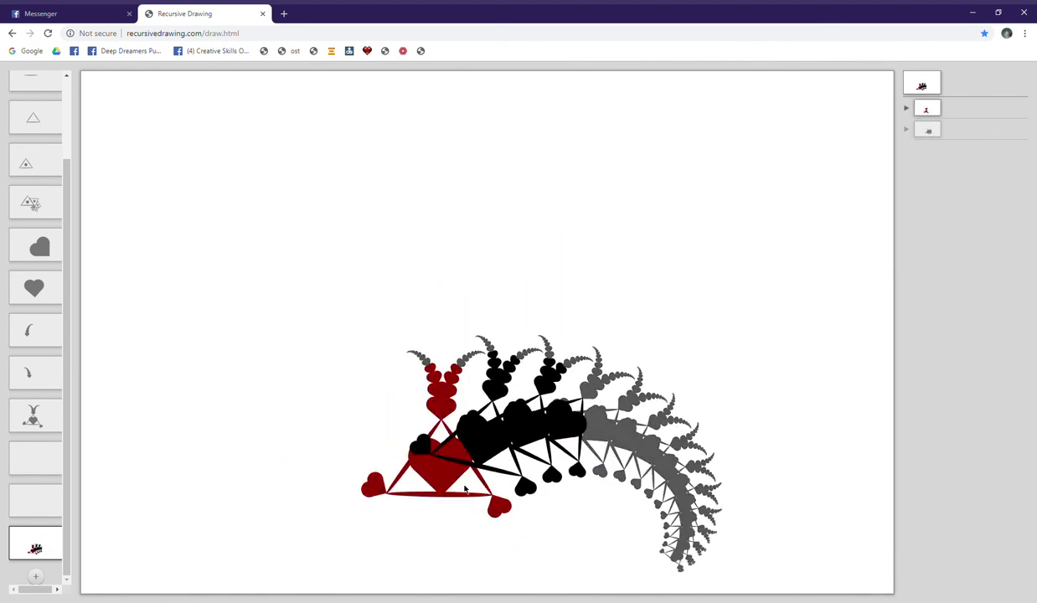
pyautogui.moveTo(724, 293); pyautogui.dragTo(652, 159)
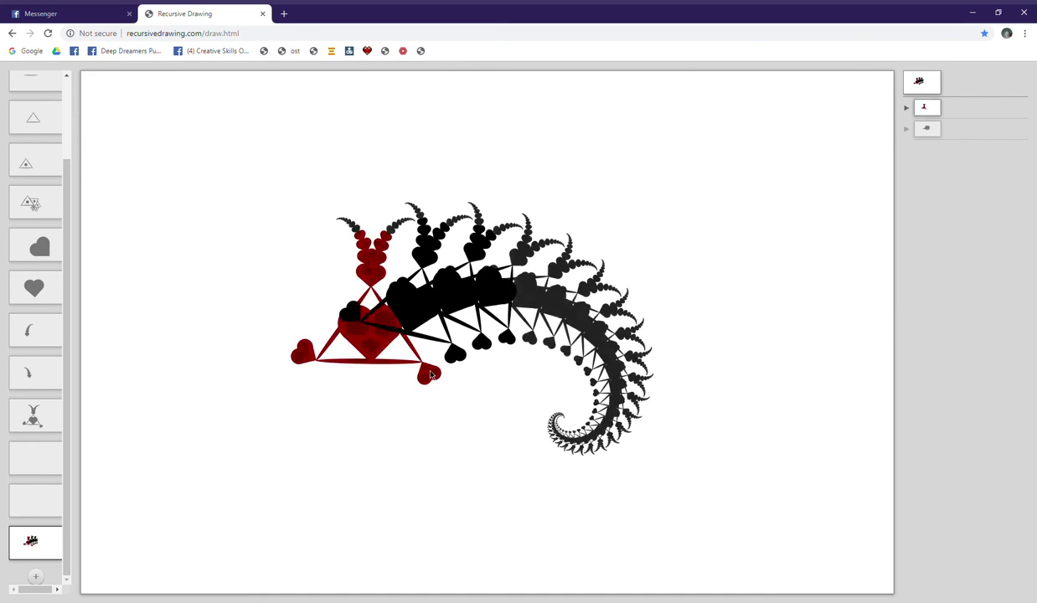
pyautogui.moveTo(425, 366)
pyautogui.mouseDown()
pyautogui.moveTo(444, 370)
pyautogui.moveTo(432, 374)
pyautogui.mouseUp()
pyautogui.moveTo(742, 328); pyautogui.dragTo(776, 331)
pyautogui.moveTo(139, 437)
pyautogui.mouseDown()
pyautogui.moveTo(162, 431)
pyautogui.moveTo(132, 425)
pyautogui.mouseUp()
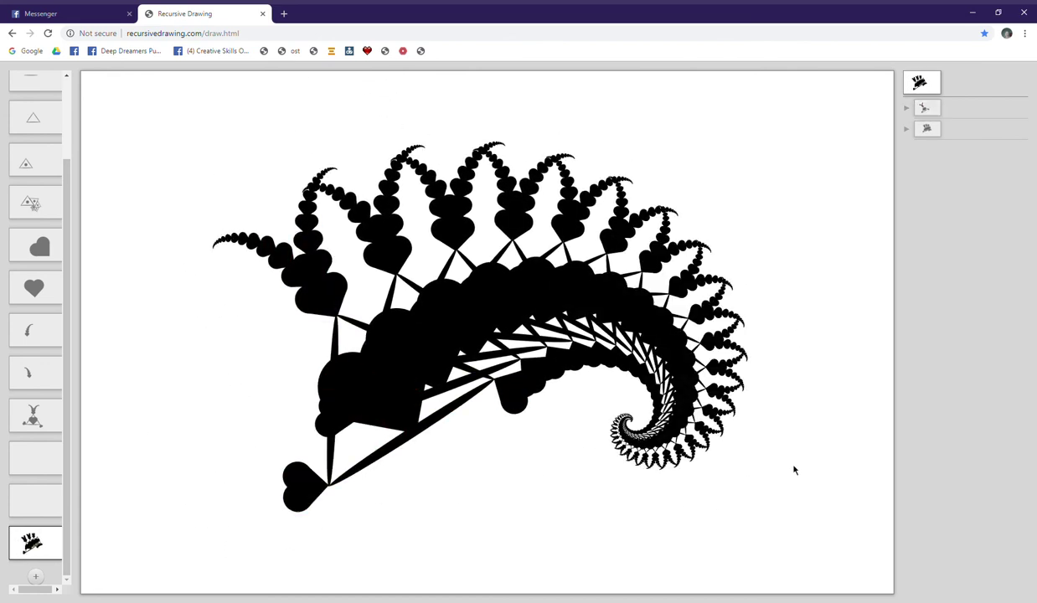